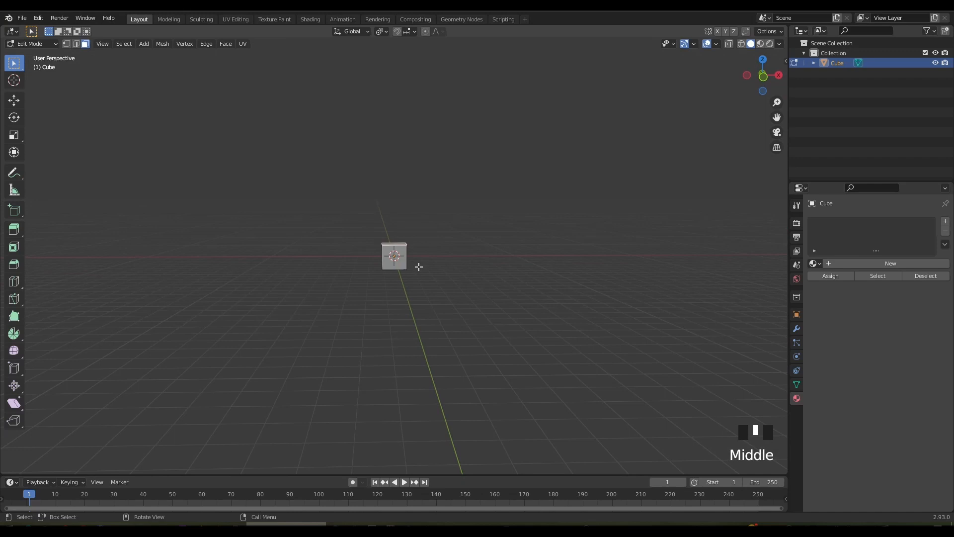
# Raise the cube's top face along Z by about 15.4 m, and raise it further to form a tall column.
pyautogui.press('g')
pyautogui.click(431, 78)
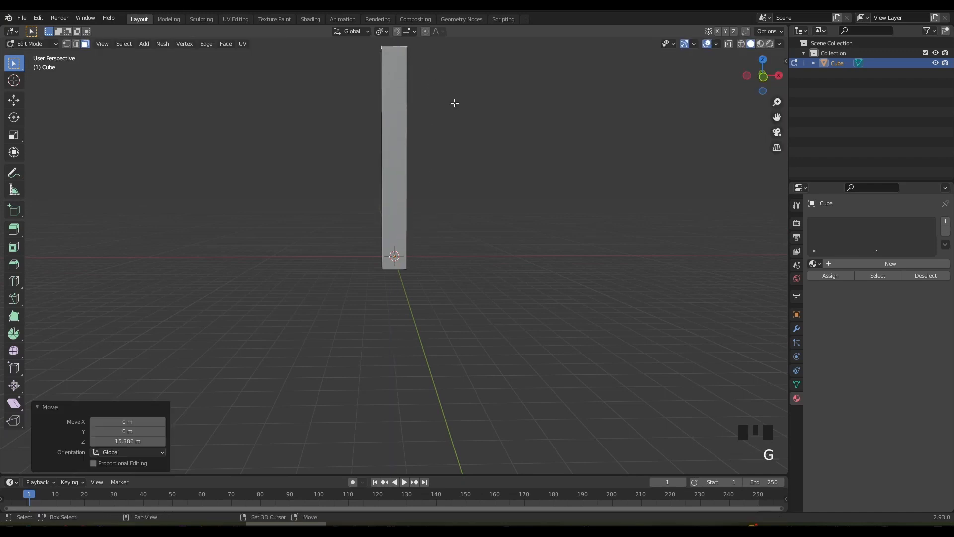
pyautogui.keyDown('shift'); pyautogui.moveTo(454, 102); pyautogui.dragTo(451, 225, button='middle'); pyautogui.keyUp('shift')
pyautogui.press('g')
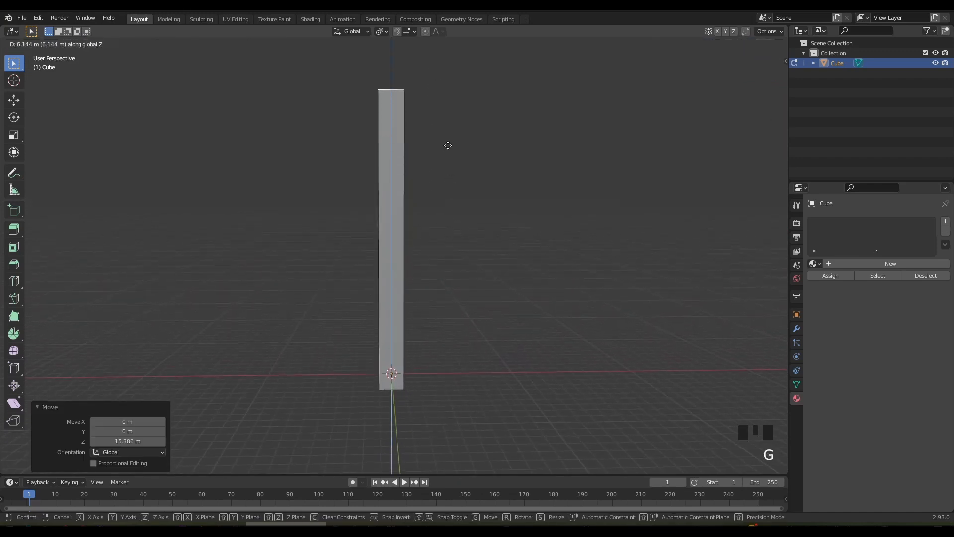
pyautogui.click(446, 99)
# Thin the entire column along Y to about 0.325 of its depth to form a flat blade.
pyautogui.moveTo(442, 131); pyautogui.dragTo(397, 228, button='middle')
pyautogui.press('a')
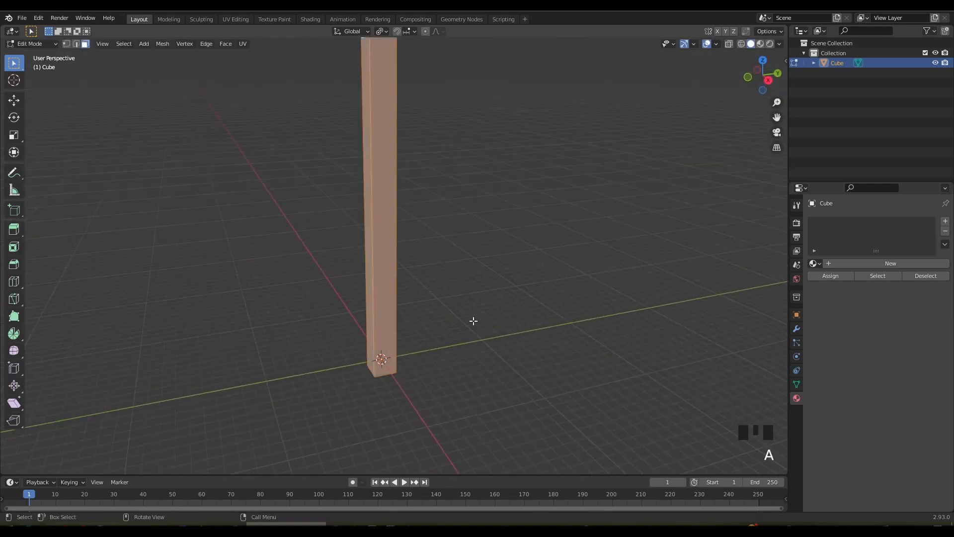
pyautogui.press('s')
pyautogui.press('y')
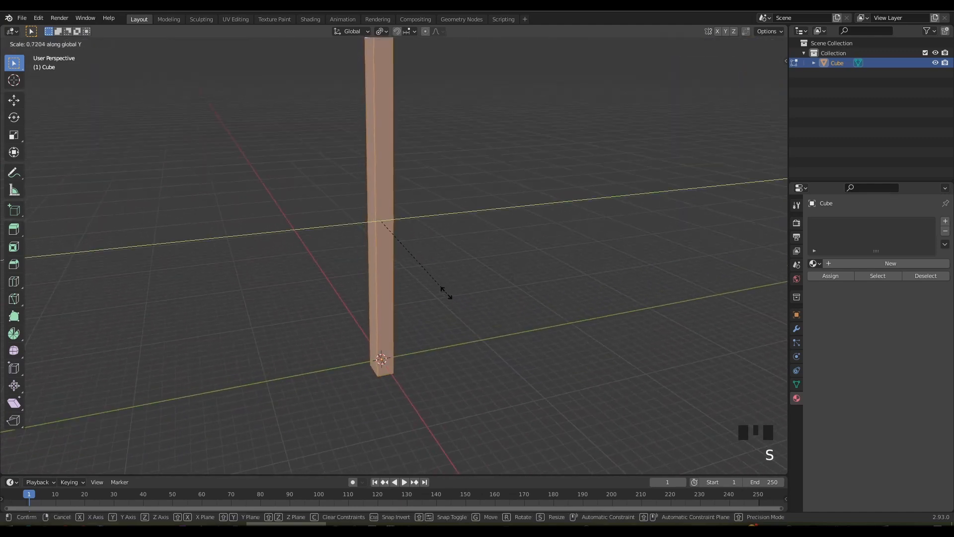
pyautogui.click(409, 252)
pyautogui.moveTo(409, 251); pyautogui.dragTo(374, 148, button='middle')
# Add a lengthwise loop cut along the blade's wide faces, slid about halfway from the centre toward the +X edge.
pyautogui.hotkey('ctrl', 'r')
pyautogui.click(384, 106)
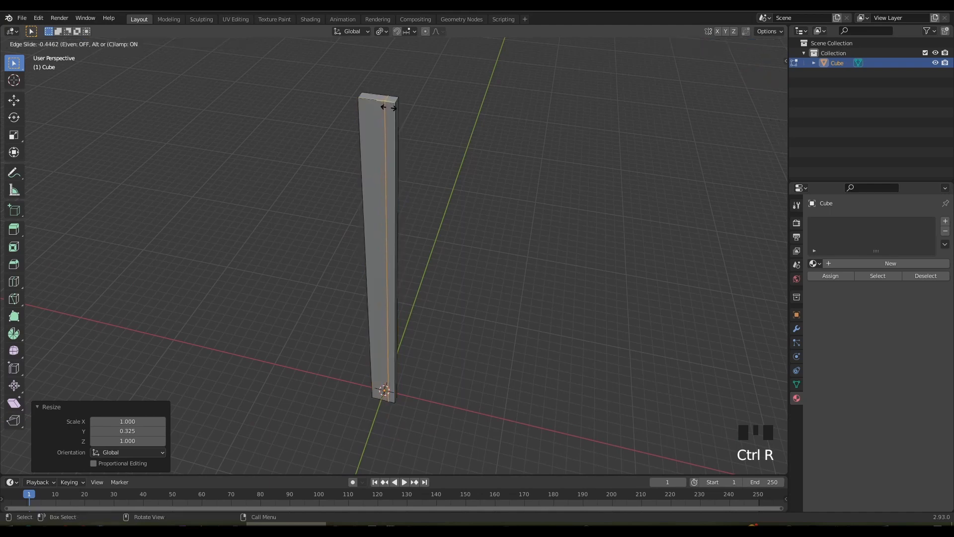
pyautogui.click(389, 107)
pyautogui.moveTo(388, 107); pyautogui.dragTo(412, 185, button='middle')
# Scale the blade's narrow +X side face to 0 along Y to form a sharp cutting edge.
pyautogui.press('3')
pyautogui.click(373, 177)
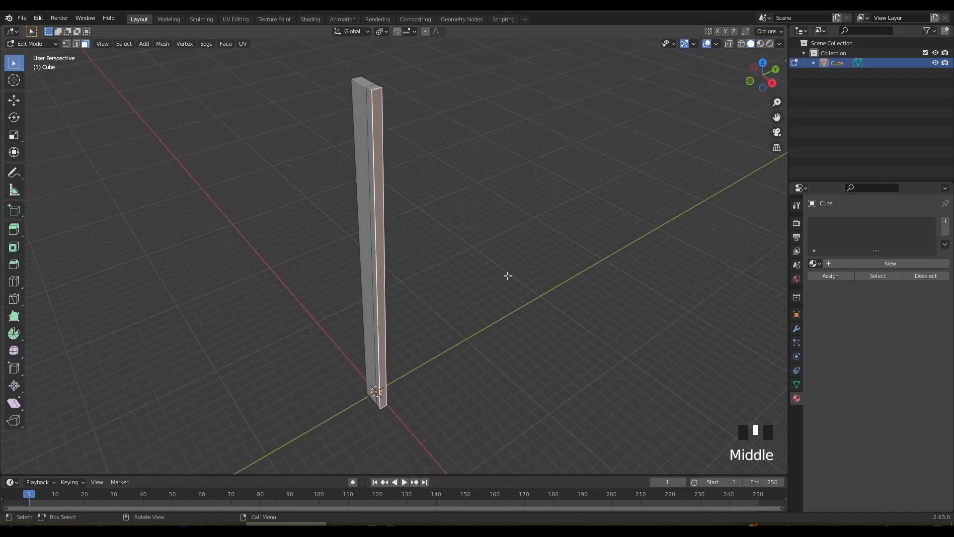
pyautogui.press('s')
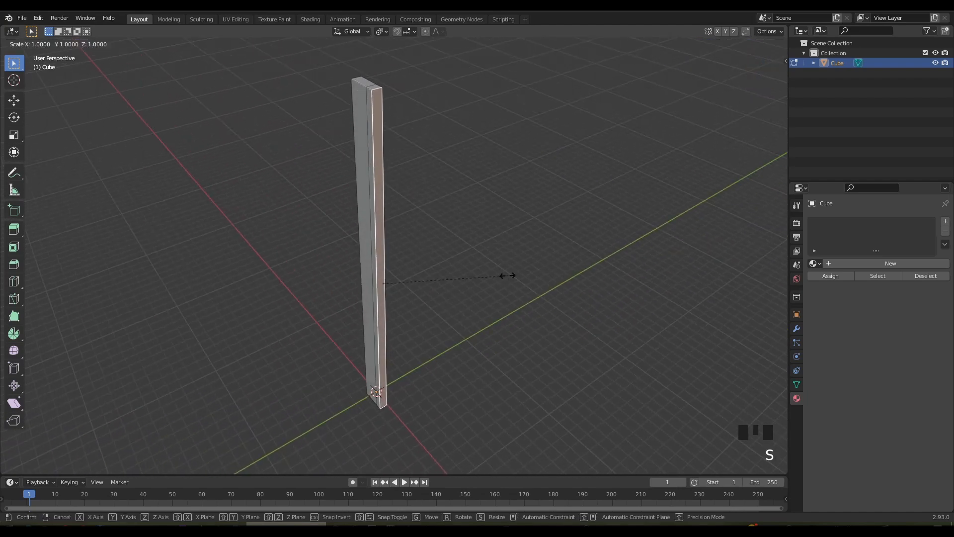
pyautogui.write('y')
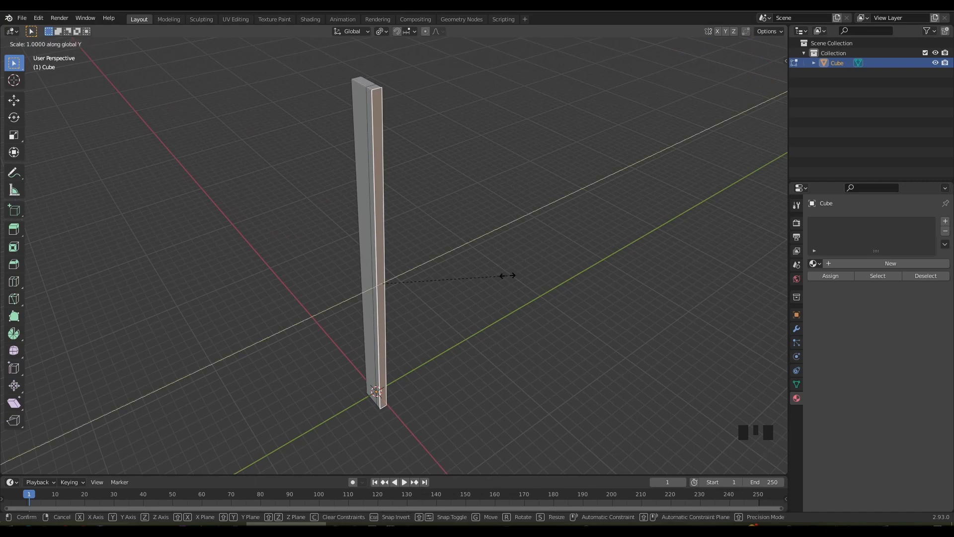
pyautogui.write('0')
pyautogui.press('Return')
# Join the rectangular and triangular faces on top of the blade into a single face.
pyautogui.moveTo(370, 192); pyautogui.dragTo(437, 264, button='middle')
pyautogui.scroll(2, 434, 243)
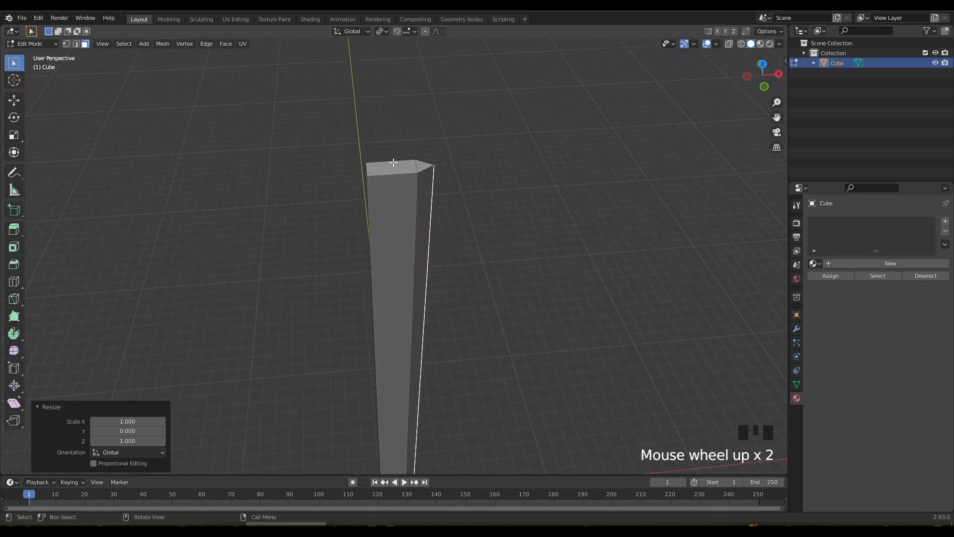
pyautogui.click(394, 165)
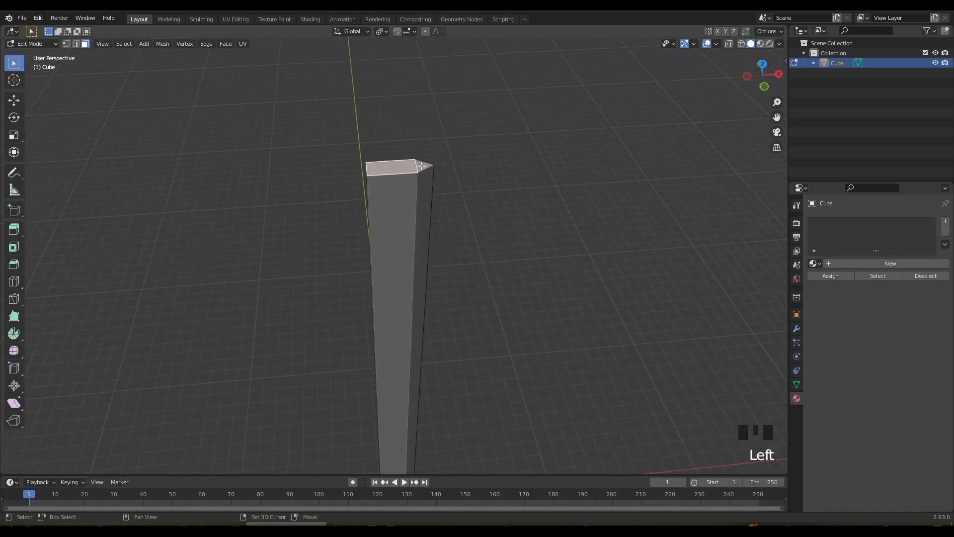
pyautogui.moveTo(421, 166); pyautogui.dragTo(411, 207, button='middle')
pyautogui.keyDown('shift'); pyautogui.click(405, 239); pyautogui.keyUp('shift')
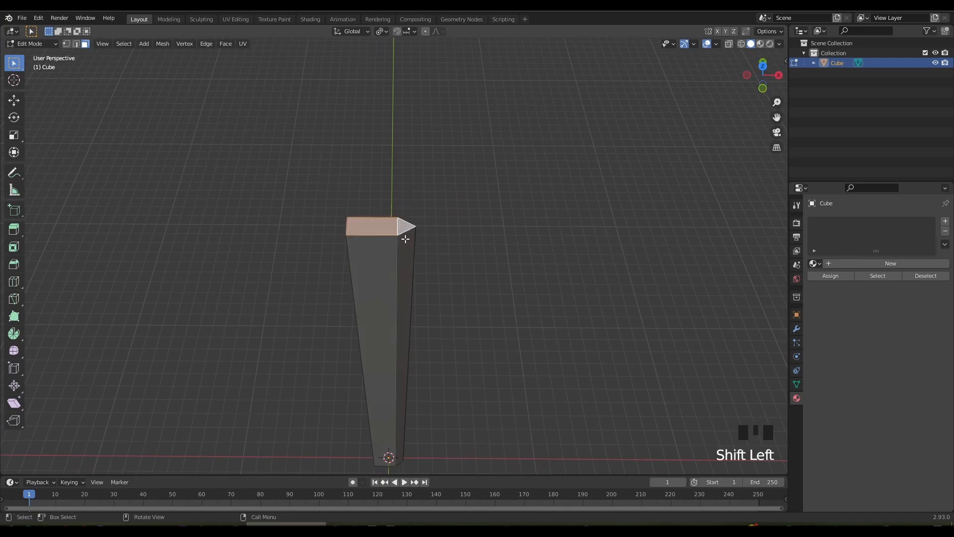
pyautogui.scroll(2, 406, 239)
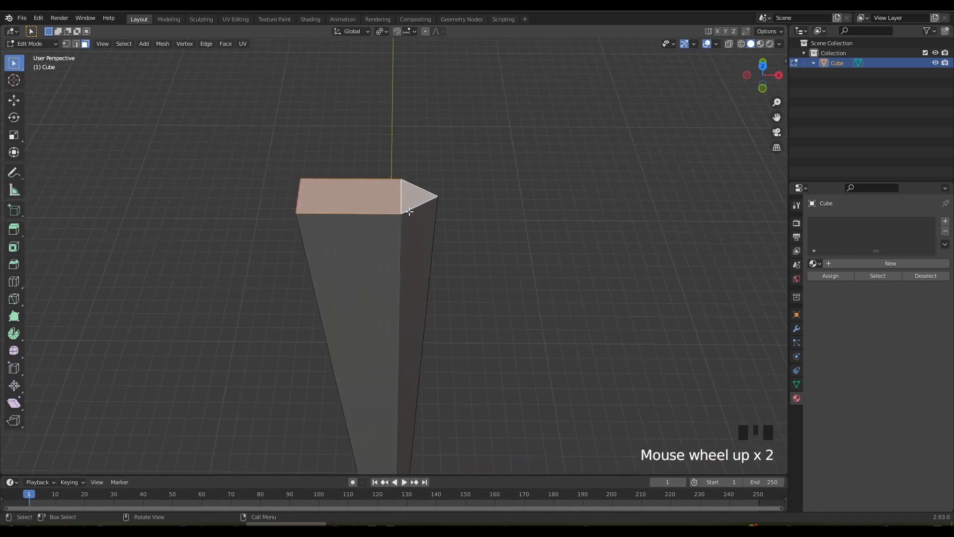
pyautogui.press('f')
# Extrude the blade's top face upward about 3.9 m and scale the new end face to 0 for a point.
pyautogui.scroll(-3, 409, 212)
pyautogui.moveTo(428, 284); pyautogui.dragTo(430, 255, button='middle')
pyautogui.press('e')
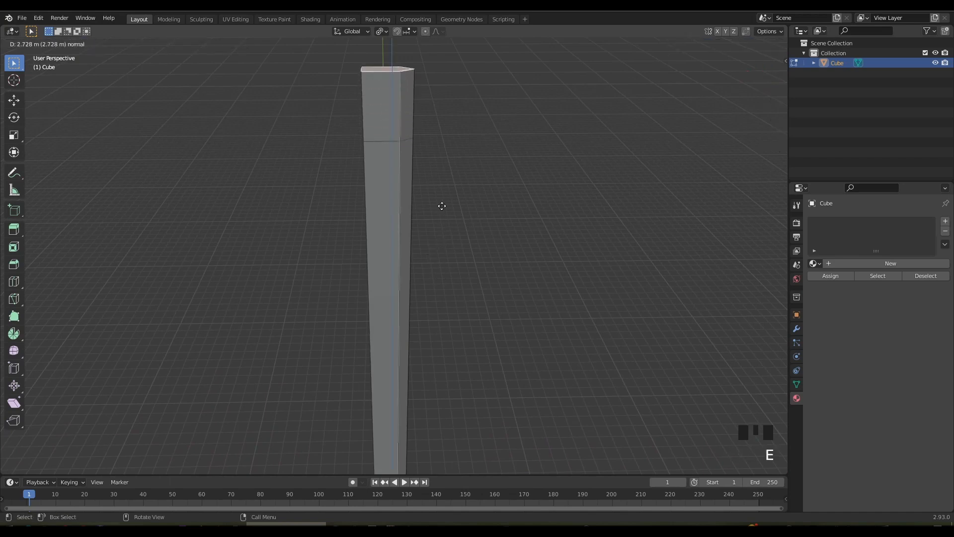
pyautogui.click(443, 176)
pyautogui.keyDown('shift'); pyautogui.moveTo(443, 183); pyautogui.dragTo(443, 290, button='middle'); pyautogui.keyUp('shift')
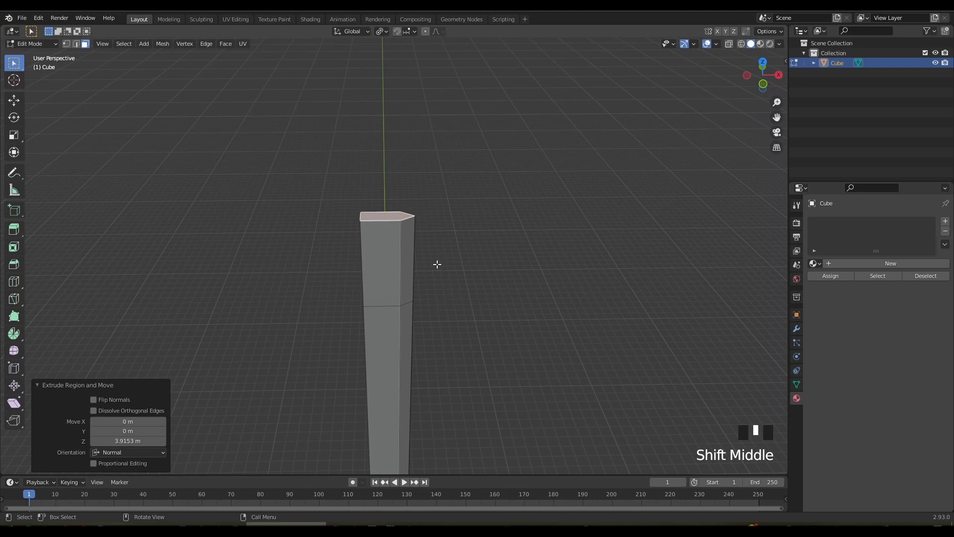
pyautogui.press('s')
pyautogui.press('0')
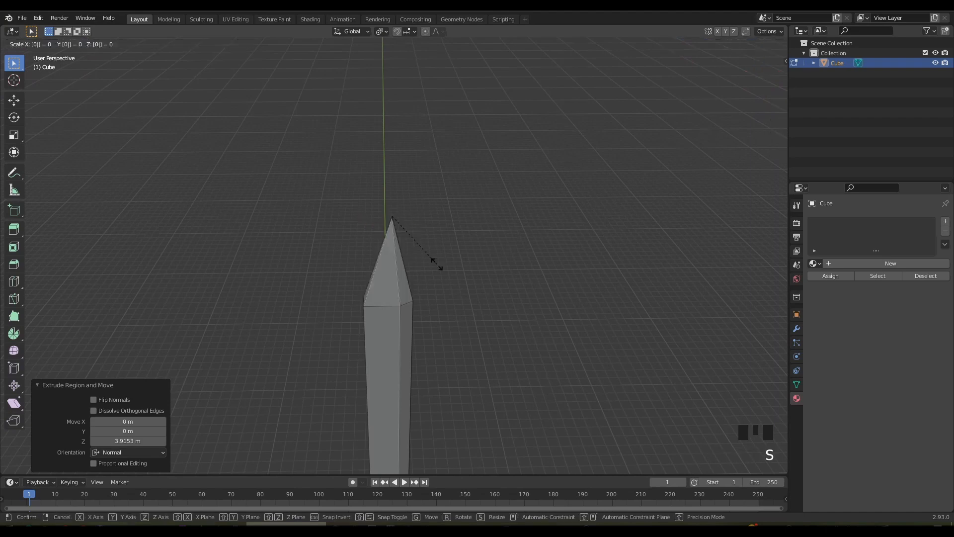
pyautogui.press('Return')
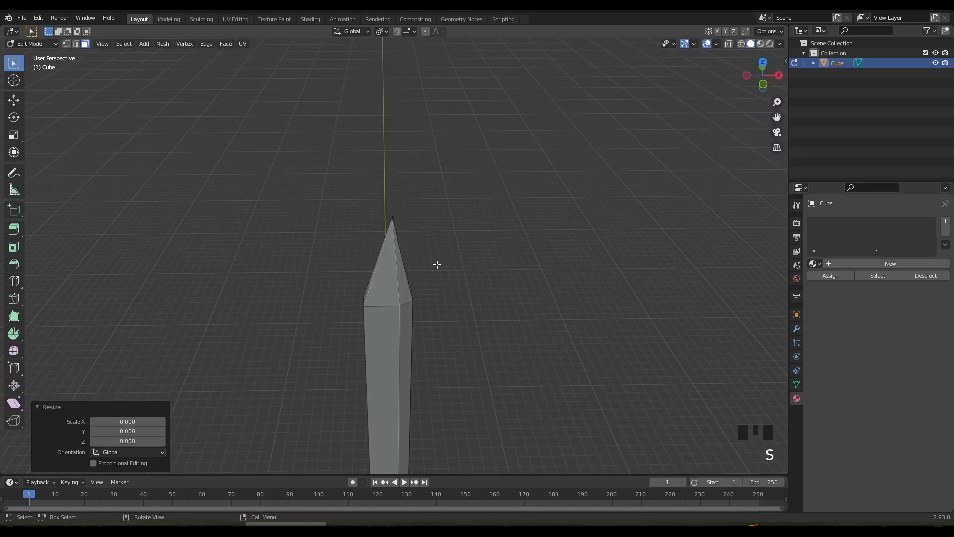
# With X-ray on, move all tip vertices in front view about 1.1 m toward -X, in line with the blade's straight back; turn X-ray off.
pyautogui.click(729, 44)
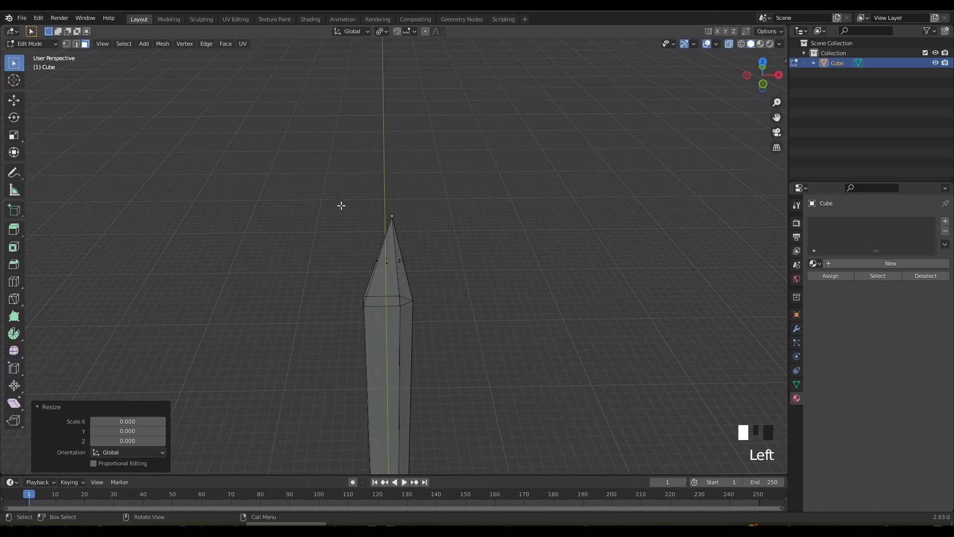
pyautogui.press('1')
pyautogui.moveTo(341, 192); pyautogui.dragTo(420, 239)
pyautogui.moveTo(448, 262); pyautogui.dragTo(487, 319, button='middle')
pyautogui.press('KP_1')
pyautogui.scroll(2, 477, 298)
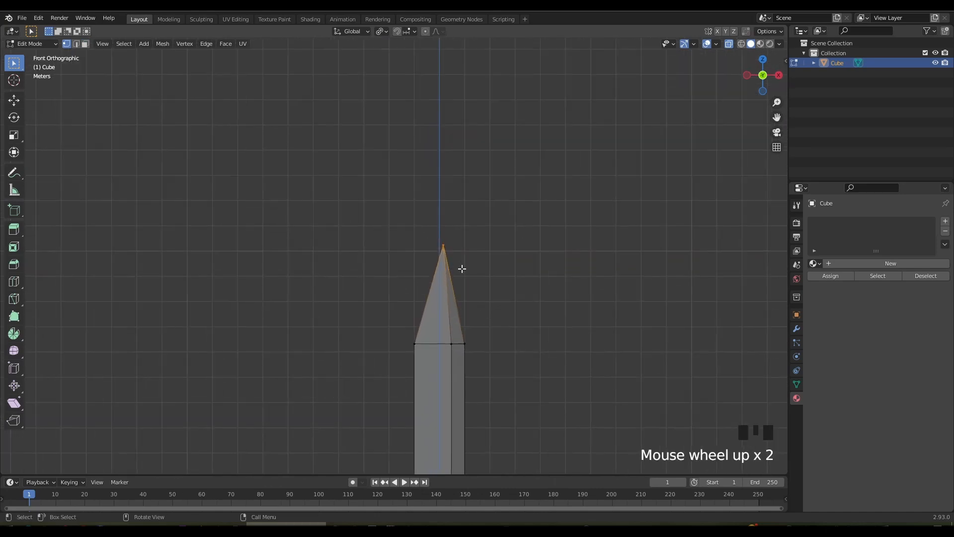
pyautogui.press('g')
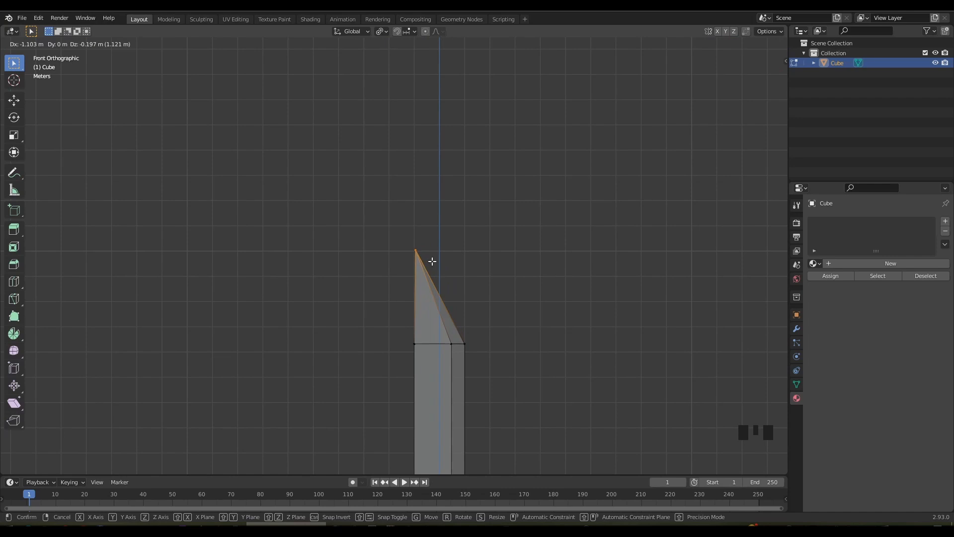
pyautogui.click(432, 262)
pyautogui.scroll(-3, 480, 301)
pyautogui.click(478, 309)
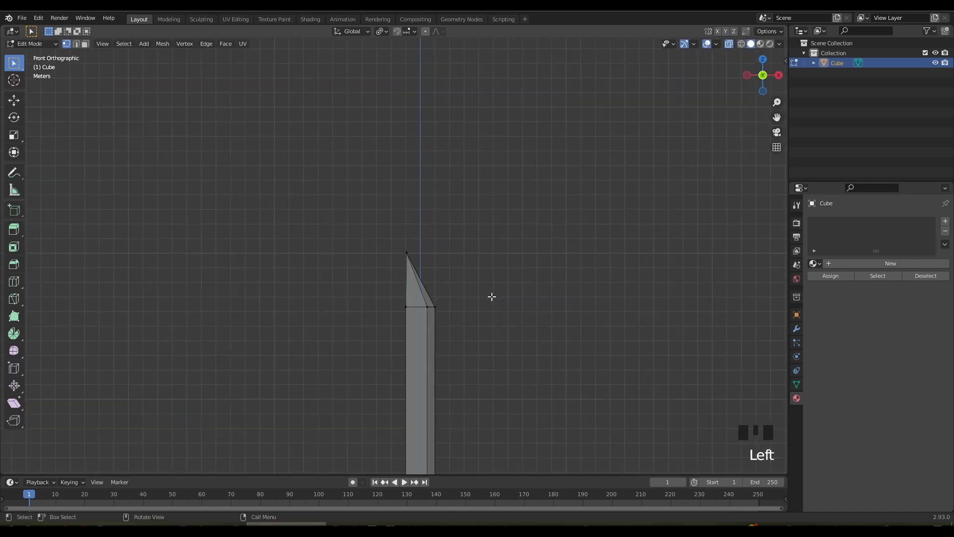
pyautogui.click(729, 45)
# Select the whole blade mesh and create a new material for it.
pyautogui.scroll(-1, 510, 398)
pyautogui.keyDown('shift'); pyautogui.moveTo(500, 440); pyautogui.dragTo(457, 235, button='middle'); pyautogui.keyUp('shift')
pyautogui.press('a')
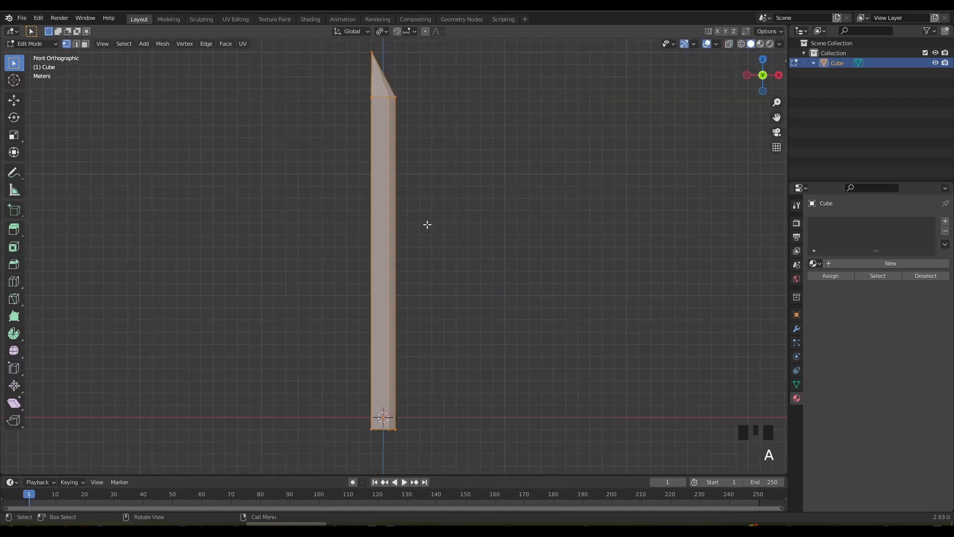
pyautogui.click(877, 262)
# Add a 16-vertex cylinder with 1 m radius and 2 m depth at the blade's base.
pyautogui.keyDown('shift'); pyautogui.moveTo(497, 149); pyautogui.dragTo(509, 143, button='middle'); pyautogui.keyUp('shift')
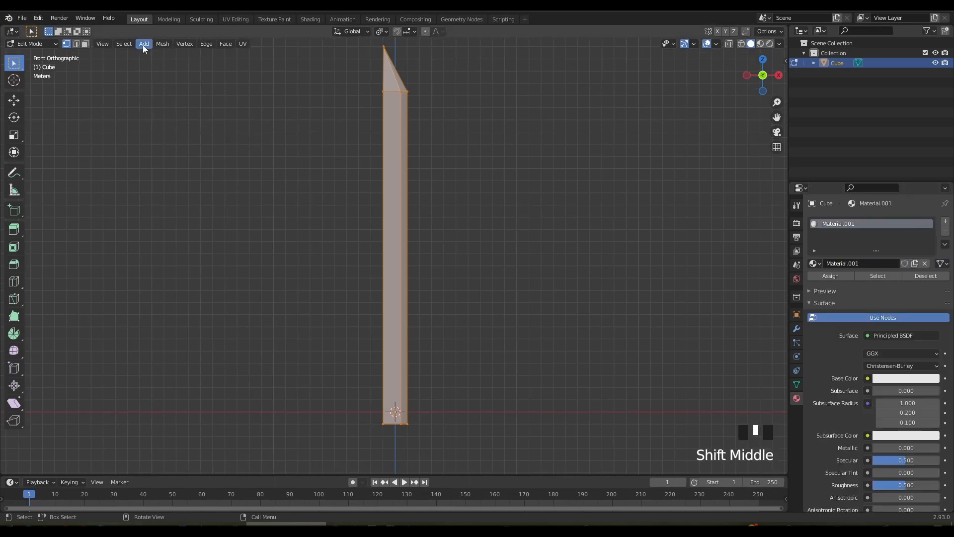
pyautogui.click(144, 44)
pyautogui.click(162, 105)
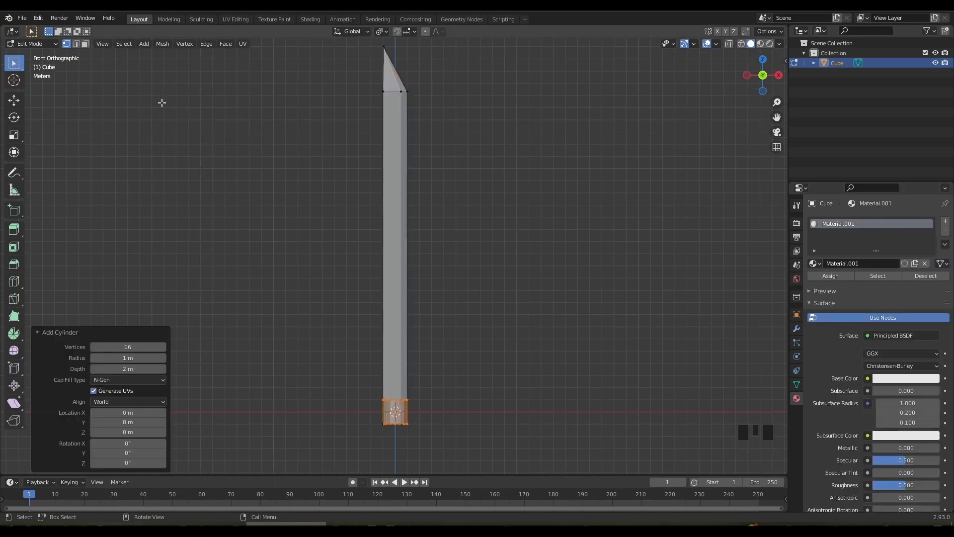
pyautogui.click(142, 347)
# Scale the cylinder up about 4.3 times and flatten it along Z into a thin guard disc.
pyautogui.keyDown('shift'); pyautogui.moveTo(447, 298); pyautogui.dragTo(480, 288, button='middle'); pyautogui.keyUp('shift')
pyautogui.press('3')
pyautogui.press('s')
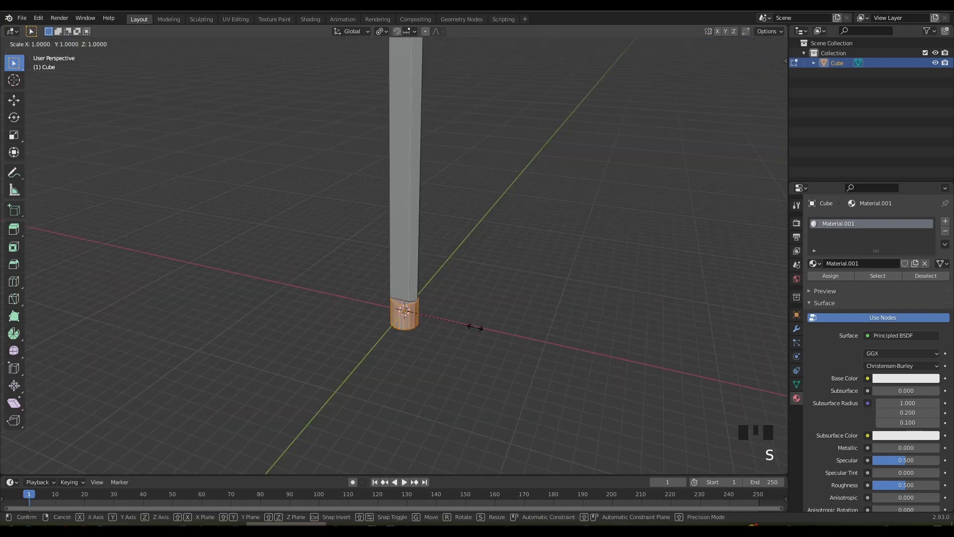
pyautogui.click(711, 358)
pyautogui.press('s')
pyautogui.press('z')
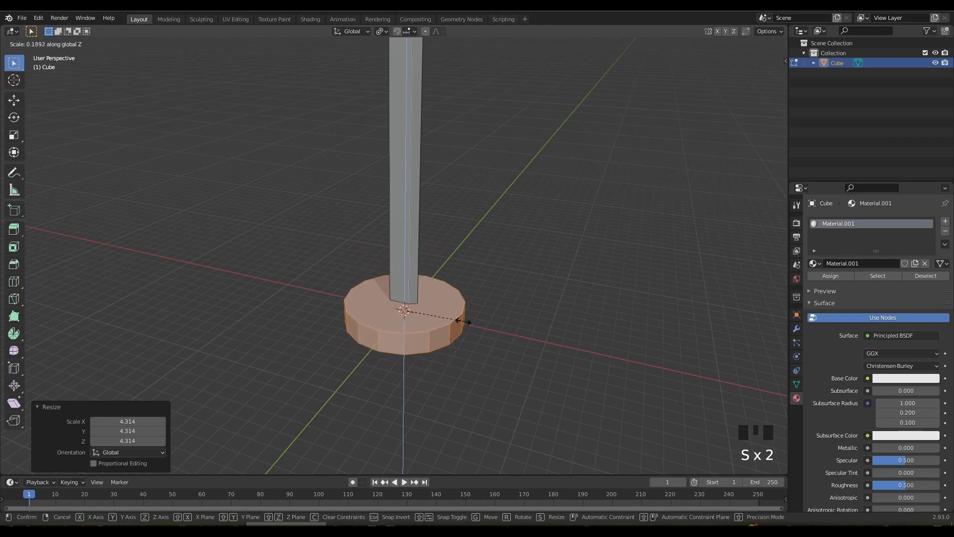
pyautogui.click(423, 315)
# Shrink the guard disc to about 0.71 and move it down about 0.85 m to the blade's lower end.
pyautogui.press('s')
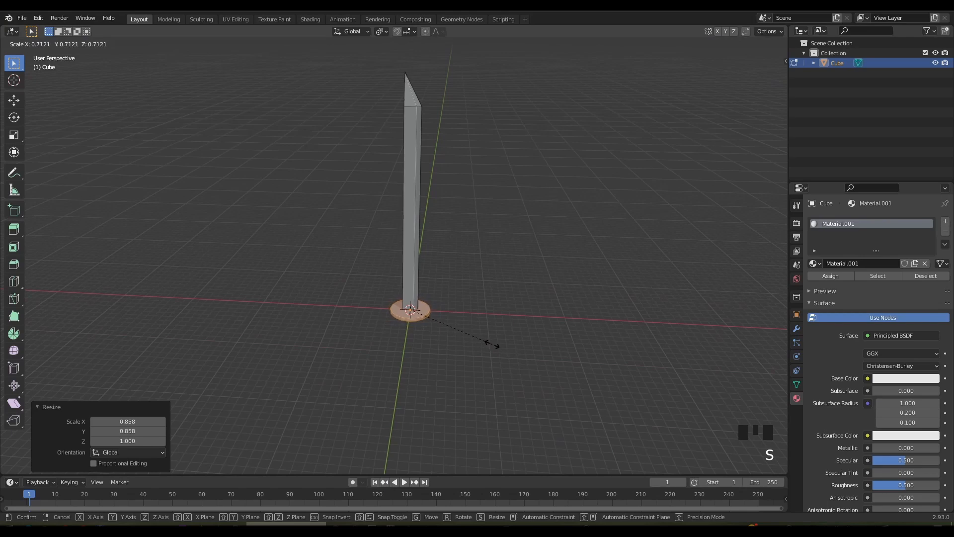
pyautogui.click(492, 344)
pyautogui.moveTo(490, 345); pyautogui.dragTo(481, 294, button='middle')
pyautogui.scroll(3, 476, 298)
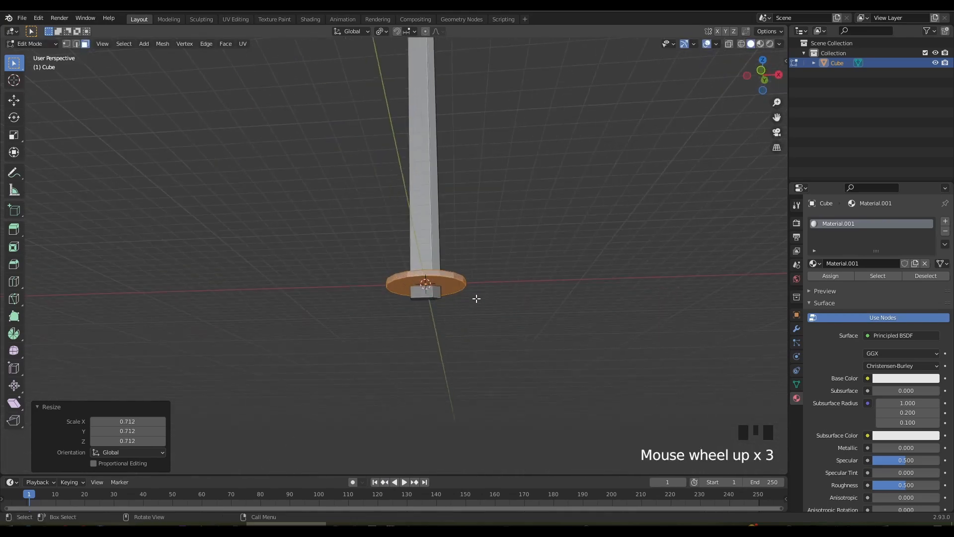
pyautogui.press('g')
pyautogui.press('z')
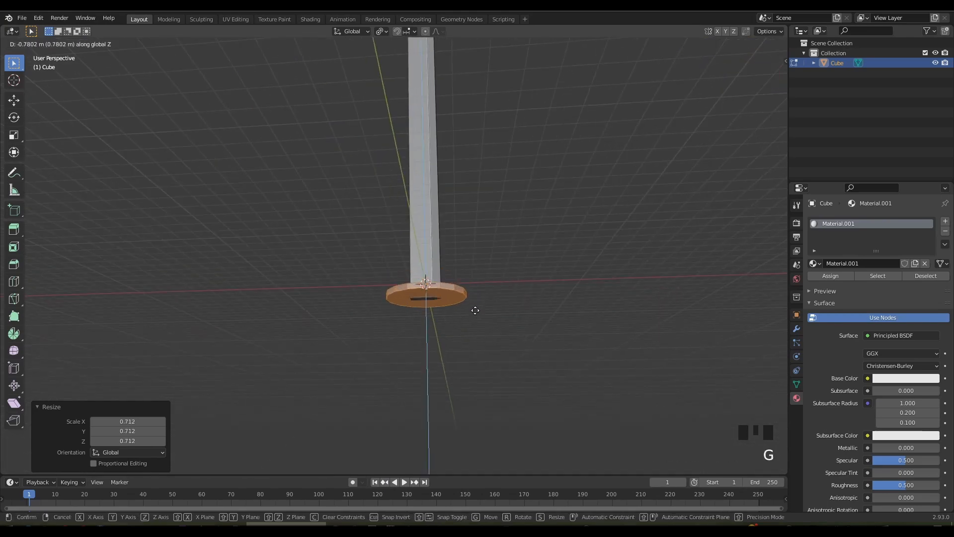
pyautogui.click(475, 311)
# Duplicate the guard disc and move the copy straight down about 1.9 m along Z.
pyautogui.moveTo(475, 311); pyautogui.dragTo(458, 281, button='middle')
pyautogui.hotkey('shift', 'd')
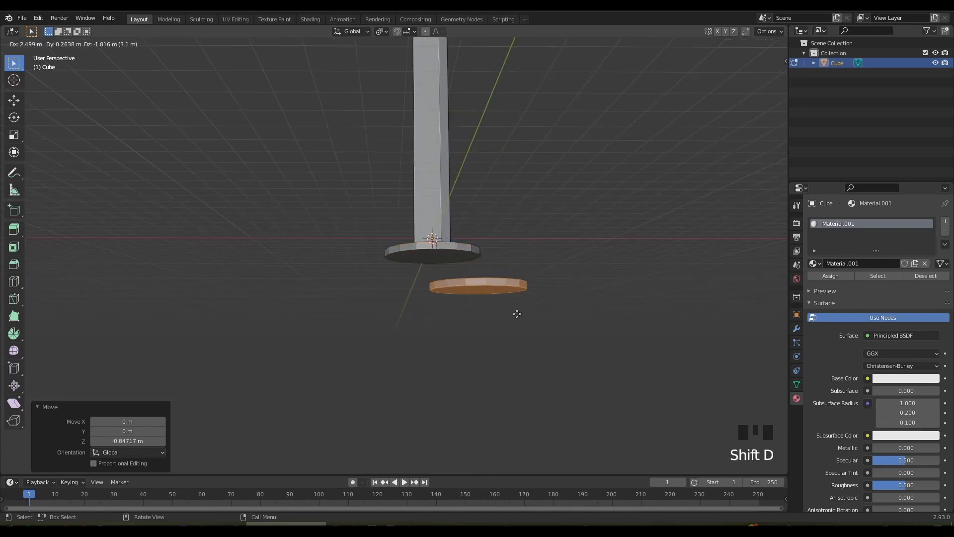
pyautogui.rightClick(463, 309)
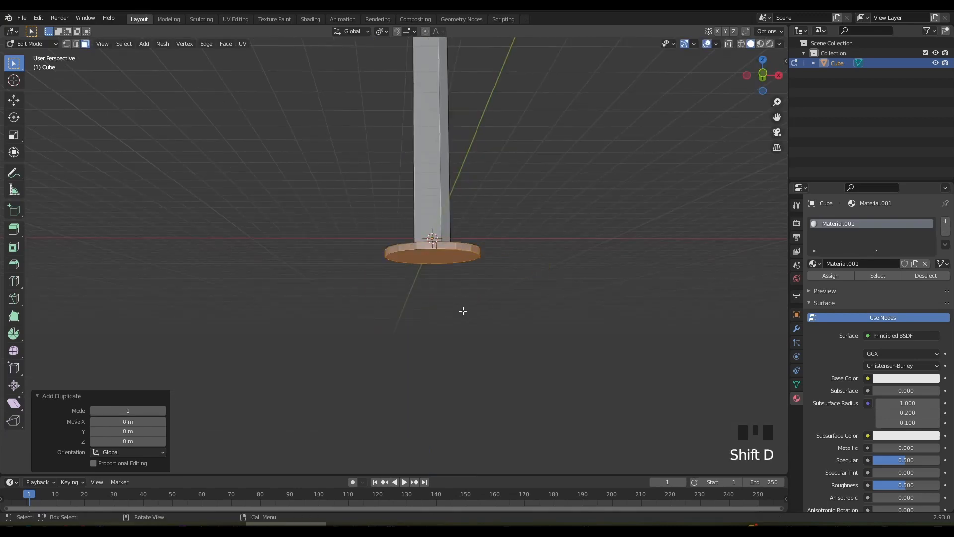
pyautogui.press('g')
pyautogui.press('z')
pyautogui.click(465, 346)
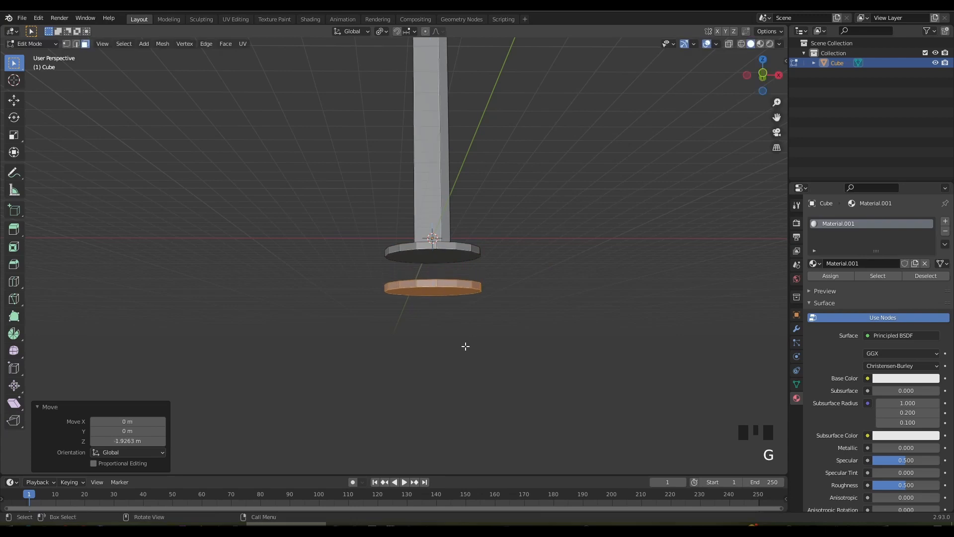
# Scale the copied disc to about 0.39, stretch it along Z into a long handle, and scale the handle to about 0.97.
pyautogui.moveTo(466, 347); pyautogui.dragTo(486, 351, button='middle')
pyautogui.press('s')
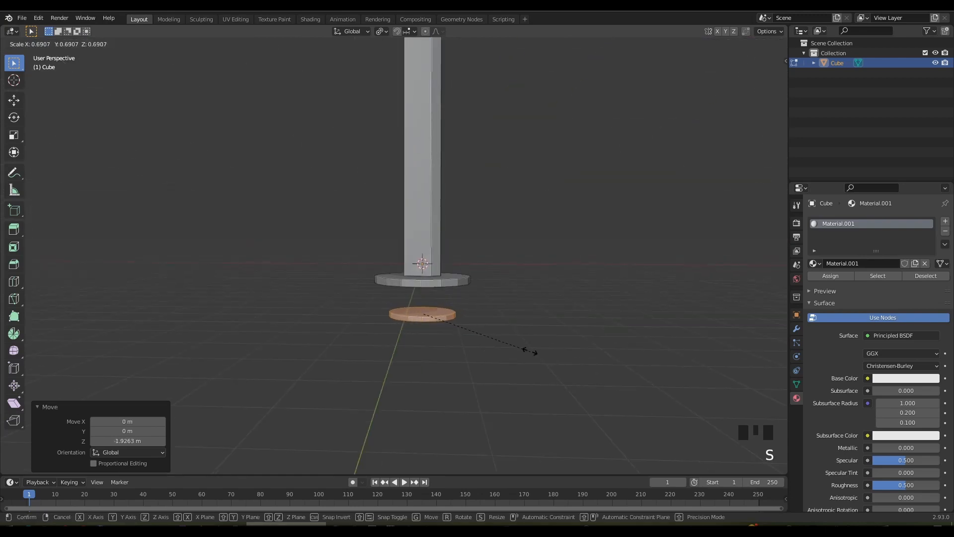
pyautogui.click(482, 341)
pyautogui.press('s')
pyautogui.press('z')
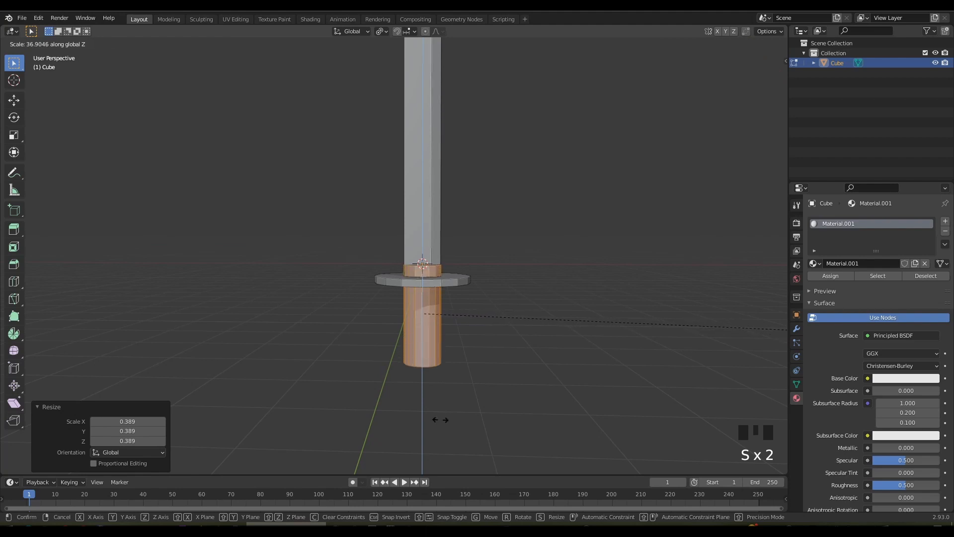
pyautogui.click(756, 371)
pyautogui.press('s')
pyautogui.click(481, 341)
# Narrow the handle to 0.54 along Y and move it straight down along Z so it sits below the guard.
pyautogui.moveTo(481, 341); pyautogui.dragTo(402, 372, button='middle')
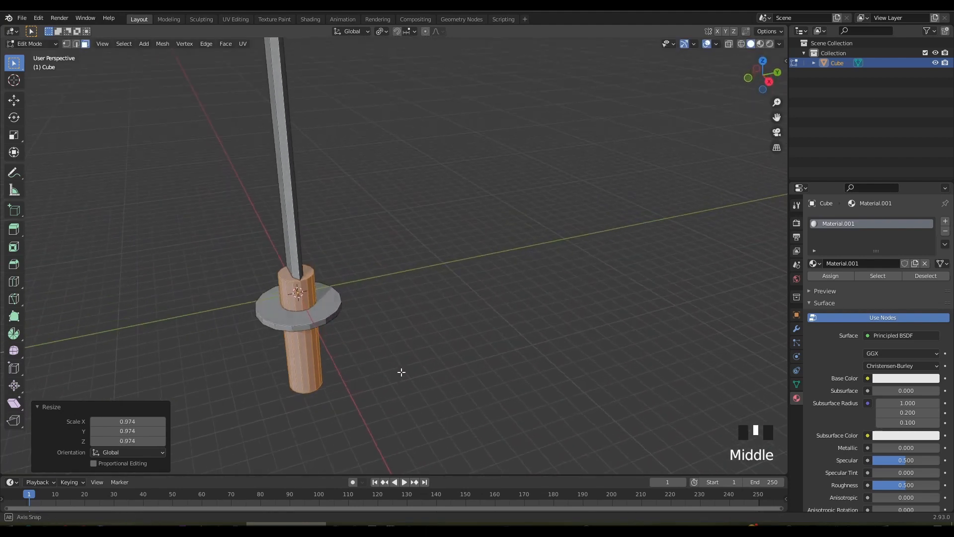
pyautogui.press('s')
pyautogui.press('y')
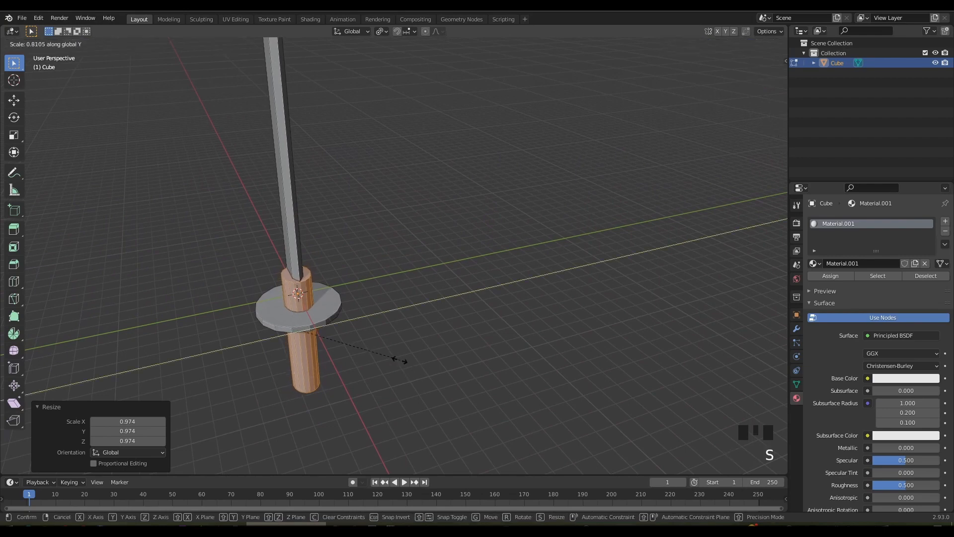
pyautogui.click(367, 354)
pyautogui.moveTo(367, 354); pyautogui.dragTo(438, 318, button='middle')
pyautogui.press('g')
pyautogui.press('z')
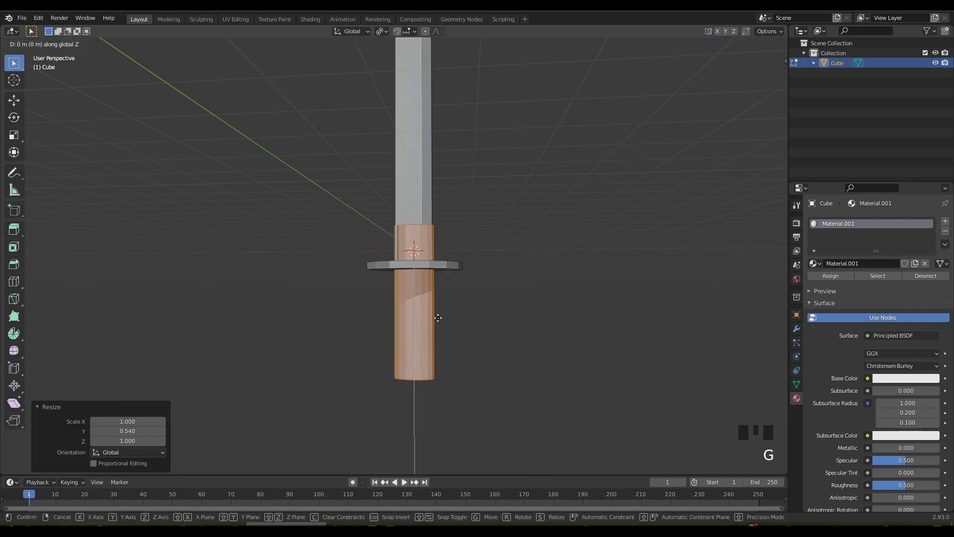
pyautogui.click(439, 357)
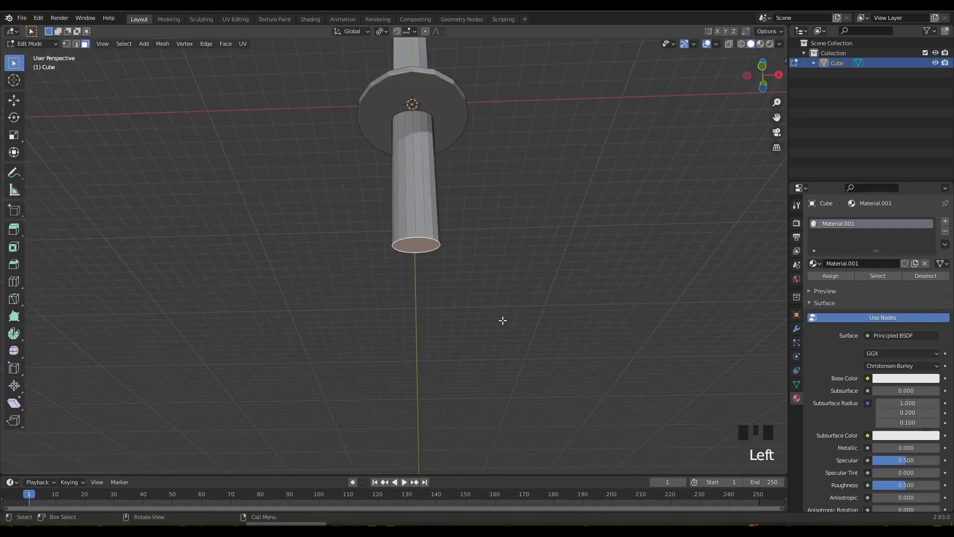
# Extrude the handle's bottom face about 0.9 m and bevel its end by about 0.317 m with 2 segments.
pyautogui.press('e')
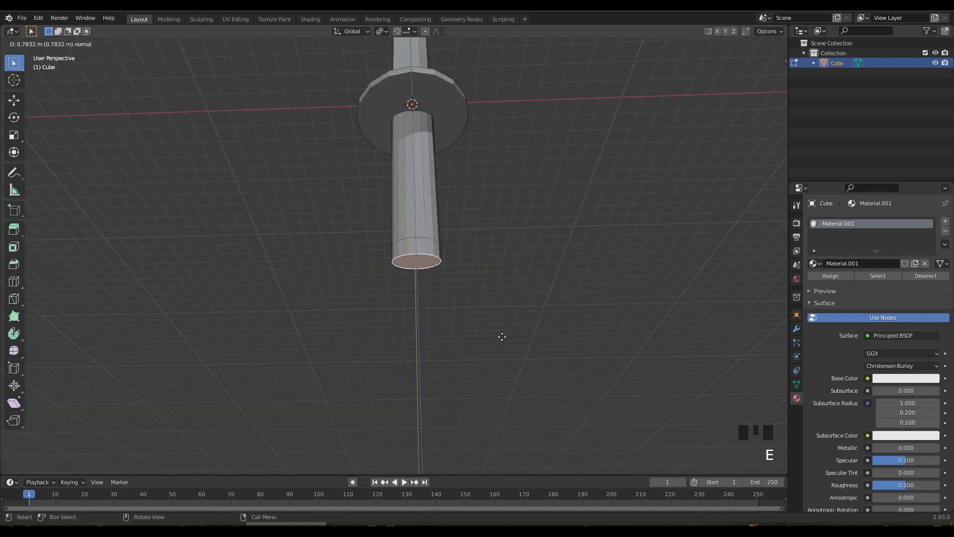
pyautogui.click(502, 338)
pyautogui.hotkey('ctrl', 'b')
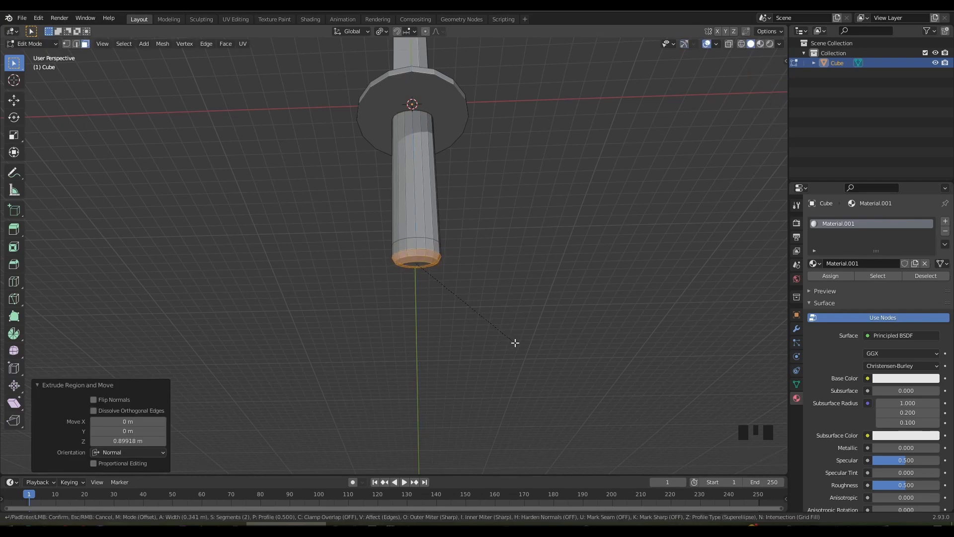
pyautogui.click(515, 342)
pyautogui.moveTo(513, 323); pyautogui.dragTo(503, 341, button='middle')
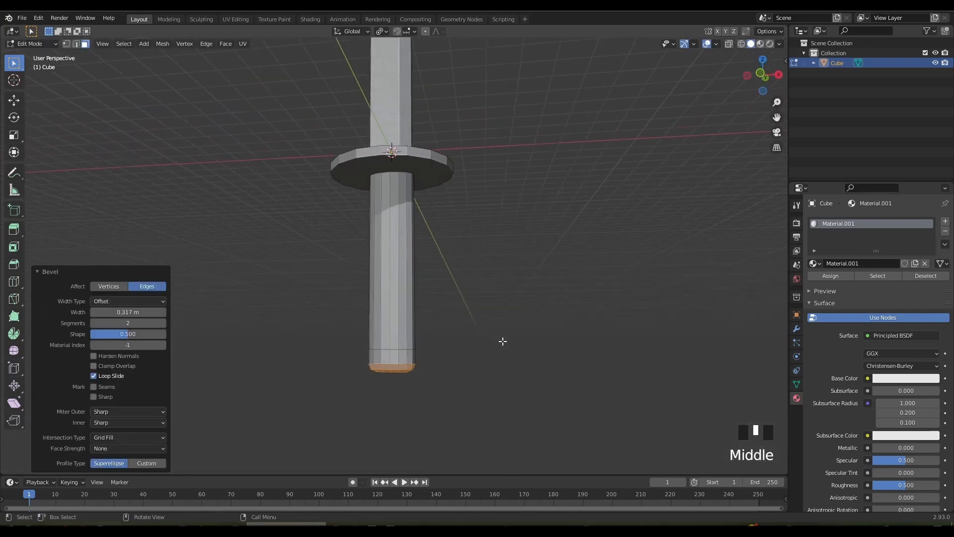
pyautogui.click(500, 342)
# Select every other side face around the guard's rim and extrude them outward about 0.34 m into teeth.
pyautogui.scroll(-2, 469, 305)
pyautogui.moveTo(469, 304); pyautogui.dragTo(495, 345, button='middle')
pyautogui.scroll(2, 427, 321)
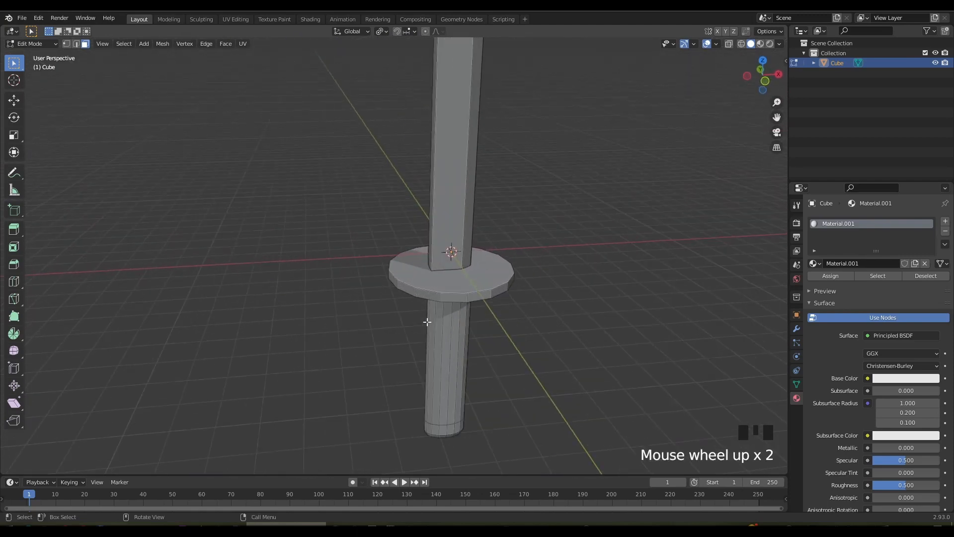
pyautogui.click(449, 299)
pyautogui.moveTo(468, 312); pyautogui.dragTo(439, 318, button='middle')
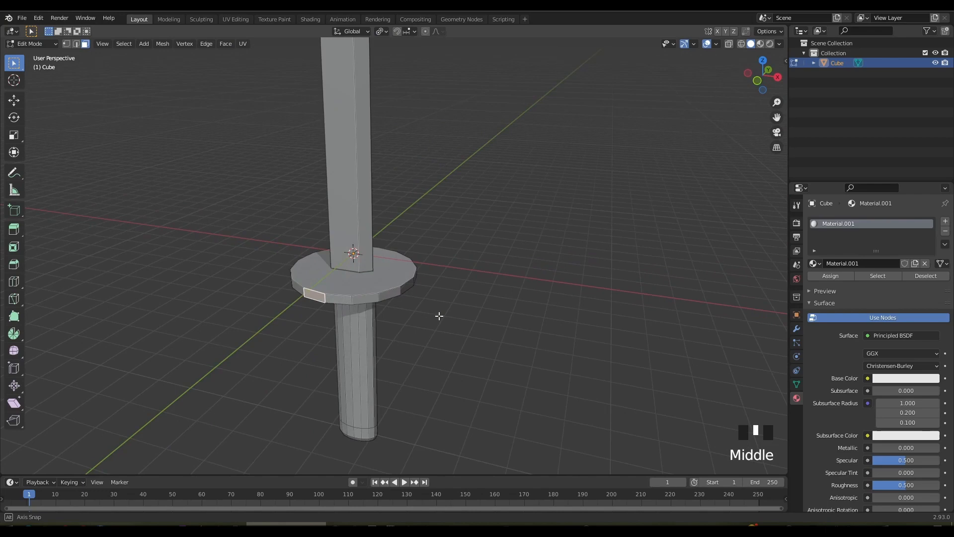
pyautogui.keyDown('shift'); pyautogui.click(363, 301); pyautogui.keyUp('shift')
pyautogui.moveTo(363, 300); pyautogui.dragTo(340, 307, button='middle')
pyautogui.keyDown('shift'); pyautogui.click(341, 287); pyautogui.keyUp('shift')
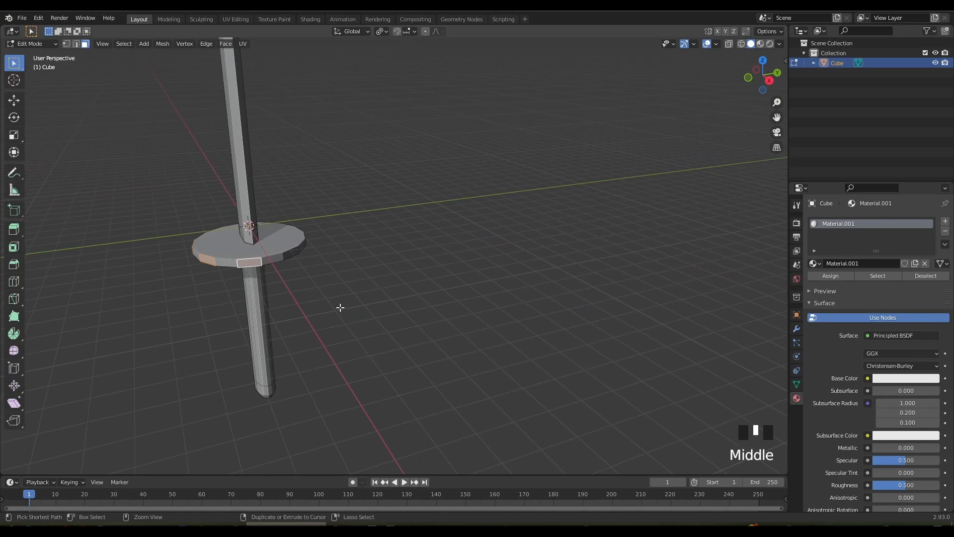
pyautogui.press('ctrl+shift+KP_Add')
pyautogui.press('ctrl+shift+KP_Add')
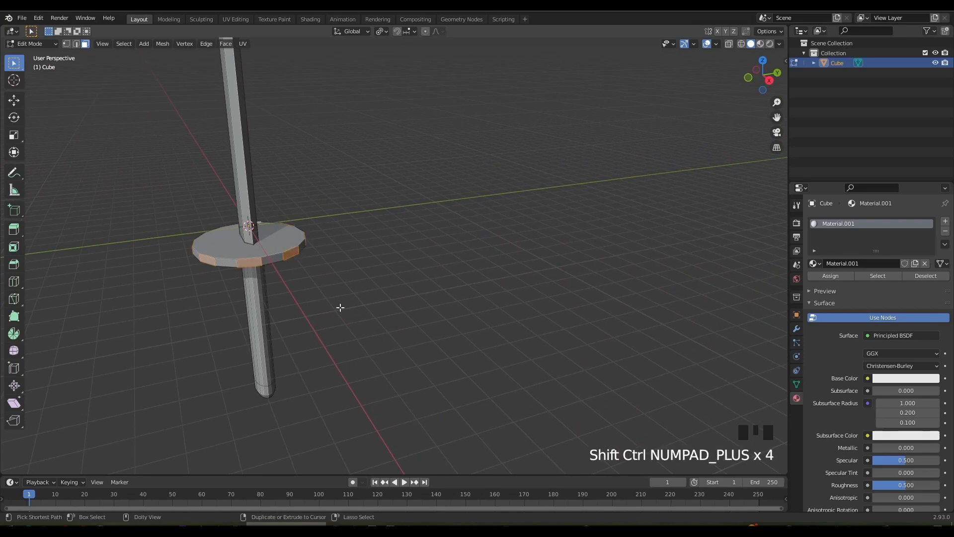
pyautogui.moveTo(341, 307); pyautogui.dragTo(419, 310, button='middle')
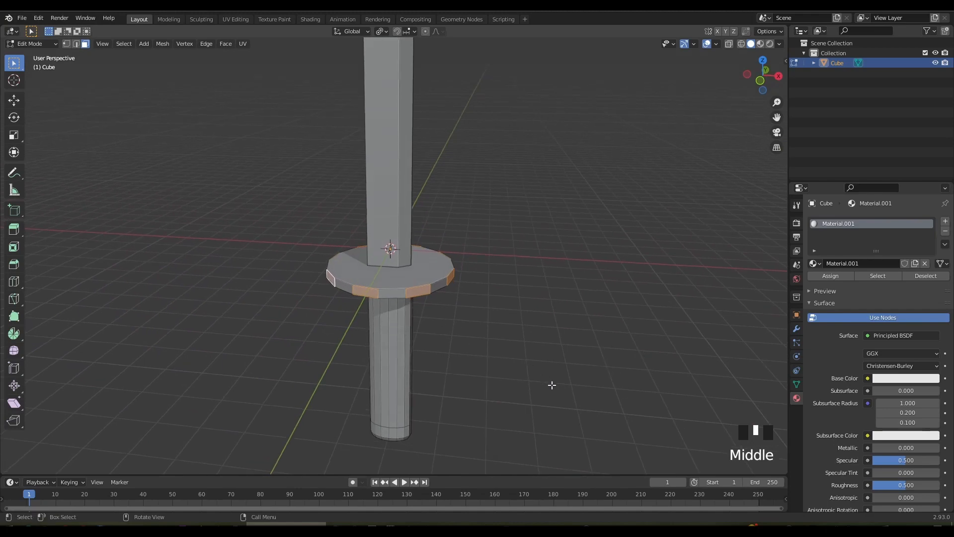
pyautogui.press('e')
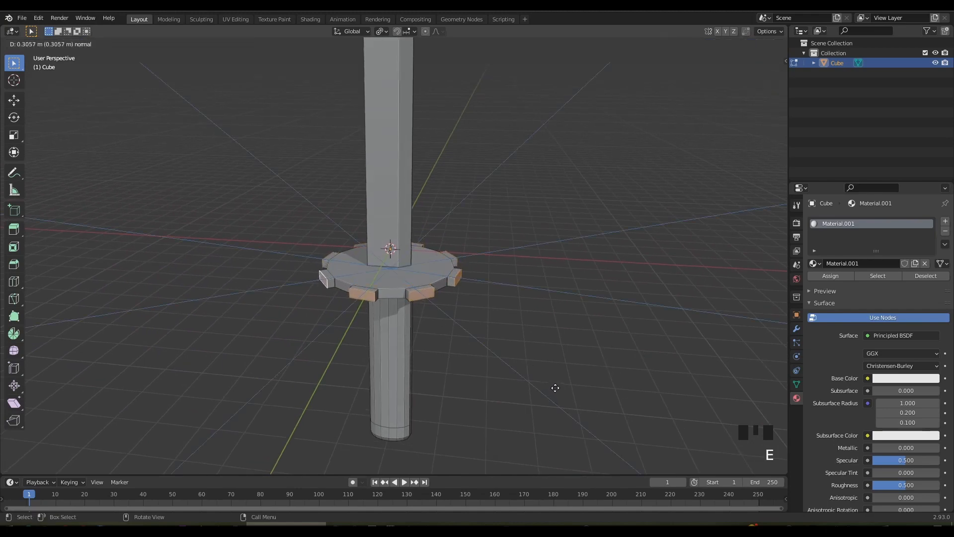
pyautogui.click(555, 389)
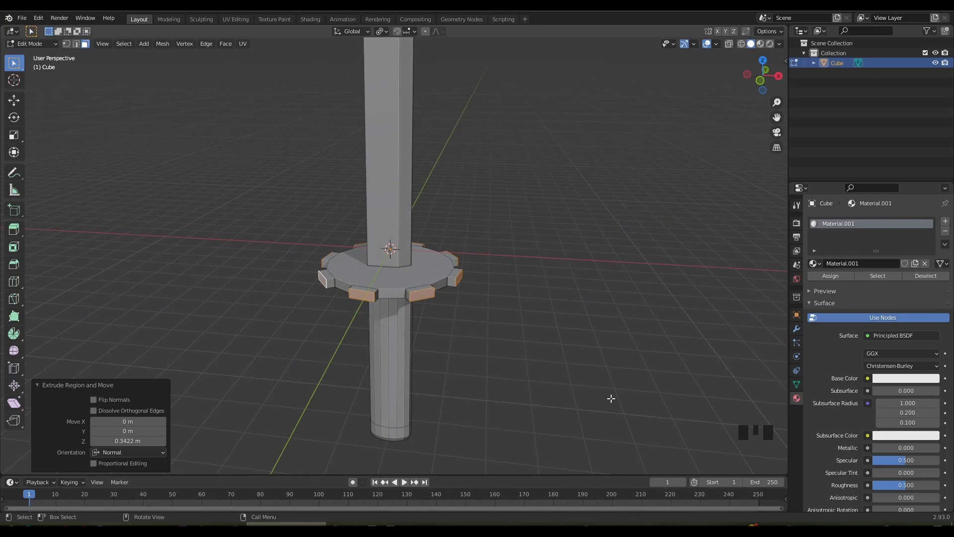
# Flatten the outer faces of the guard's teeth along Z so they taper to thin edges.
pyautogui.press('s')
pyautogui.press('z')
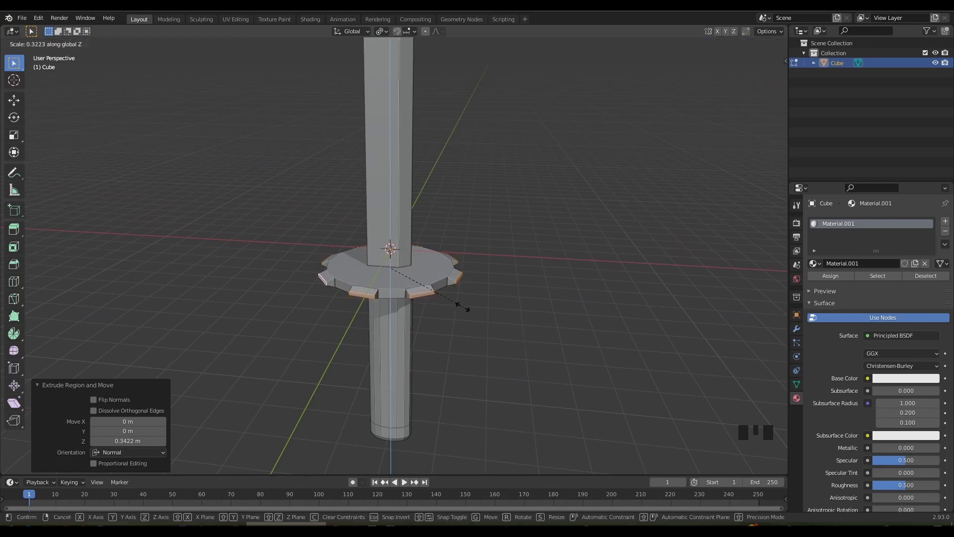
pyautogui.click(442, 294)
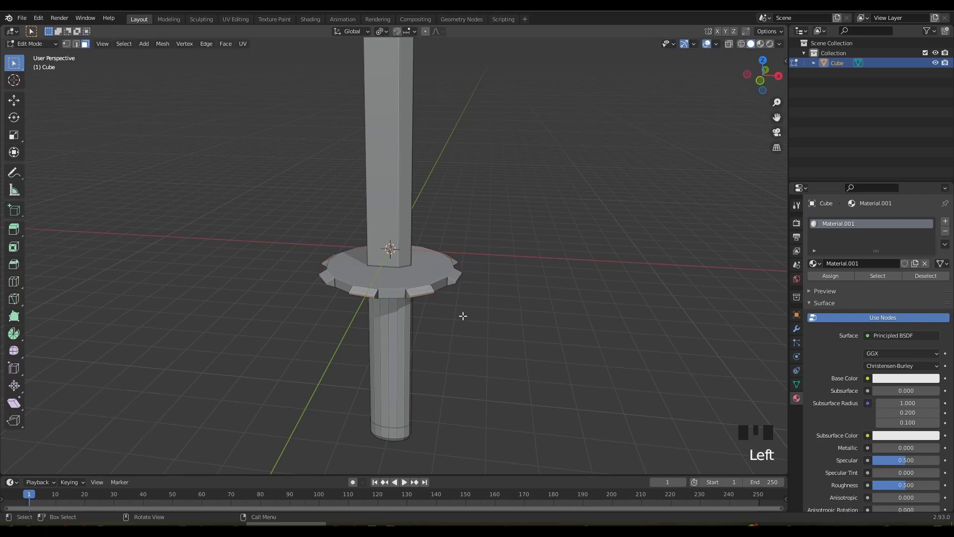
# Inset the guard's top face about 0.35 m and inset the inner face again by about 0.15 m.
pyautogui.moveTo(462, 315); pyautogui.dragTo(394, 310, button='middle')
pyautogui.click(393, 310)
pyautogui.scroll(2, 393, 311)
pyautogui.press('i')
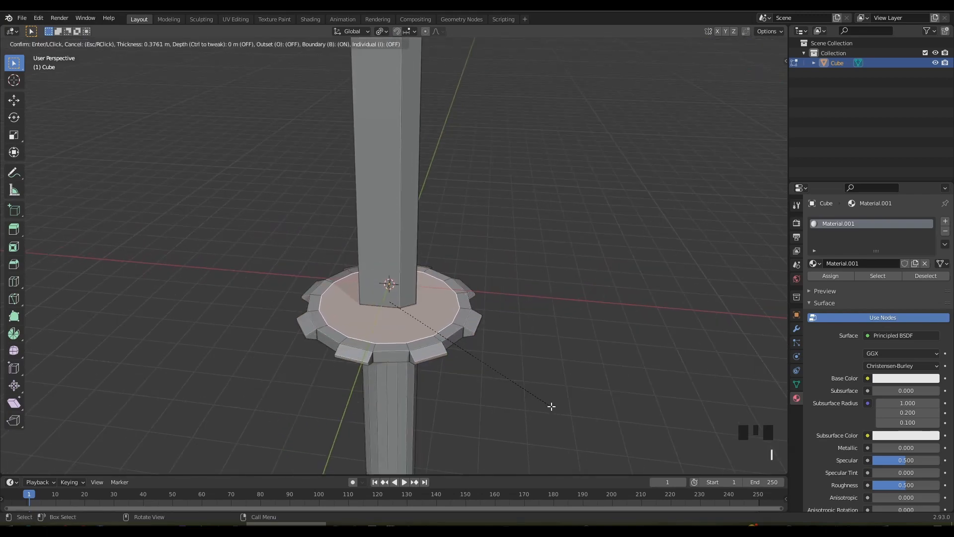
pyautogui.click(552, 407)
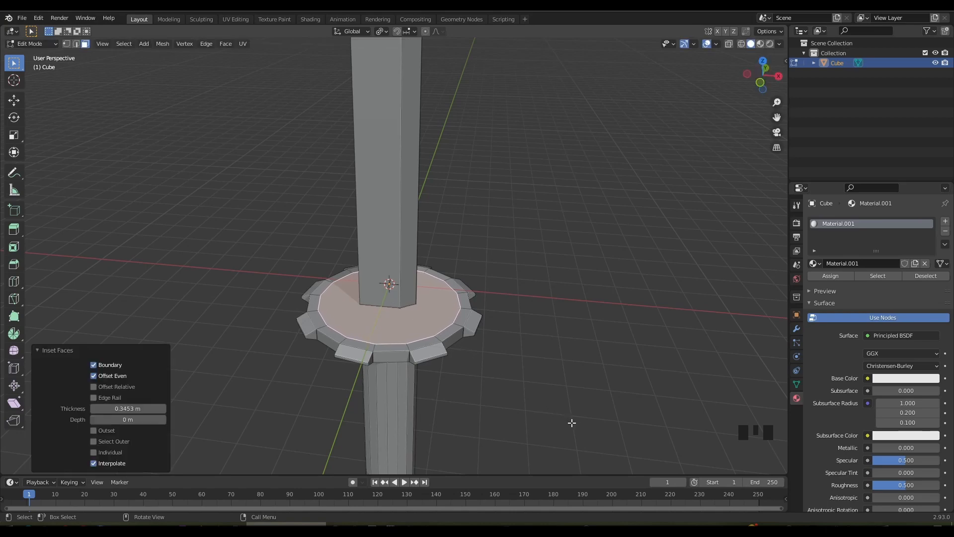
pyautogui.press('i')
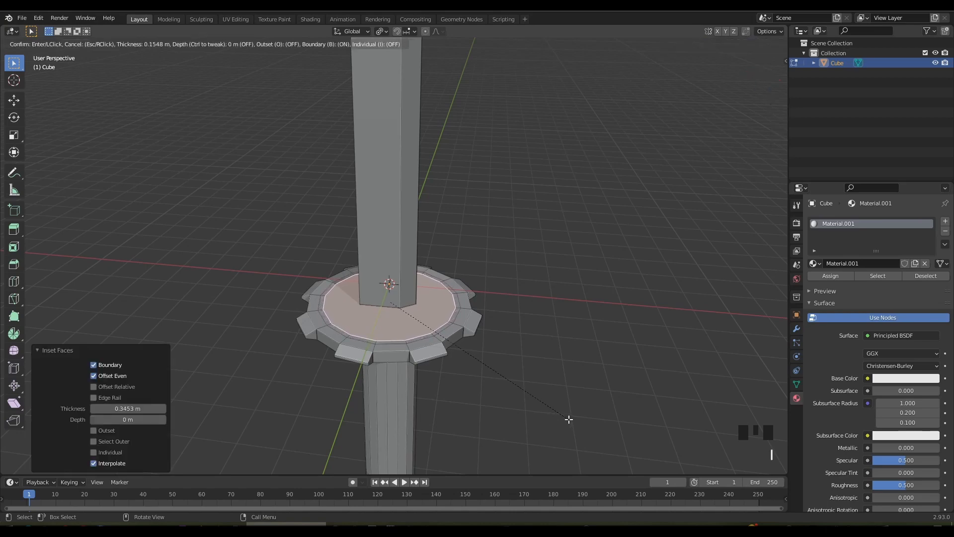
pyautogui.click(569, 419)
# Extrude the inner top face of the guard about 0.15 m downward to form a recess.
pyautogui.press('e')
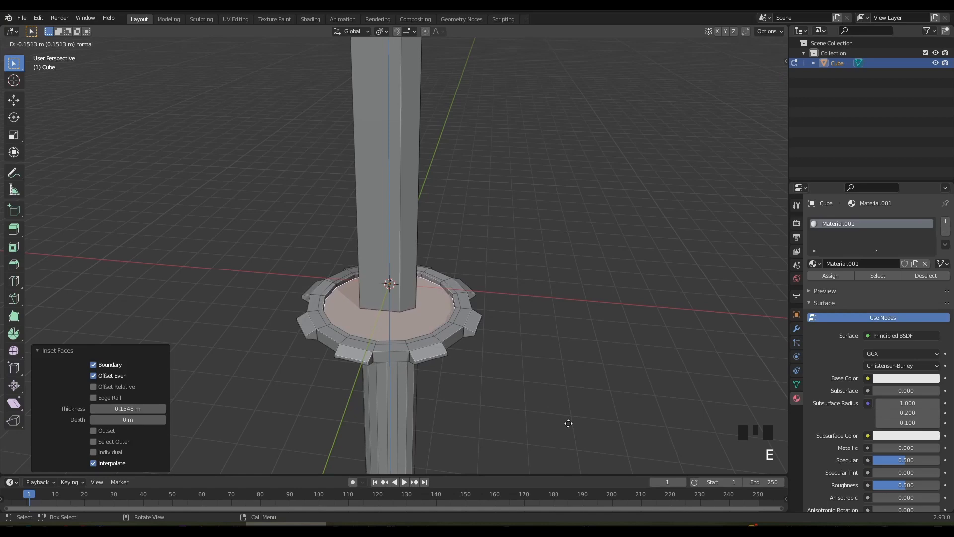
pyautogui.click(568, 423)
pyautogui.click(533, 388)
# Inset the guard's underside face about 0.29 m and inset the inner face once more.
pyautogui.moveTo(533, 388); pyautogui.dragTo(531, 51, button='middle')
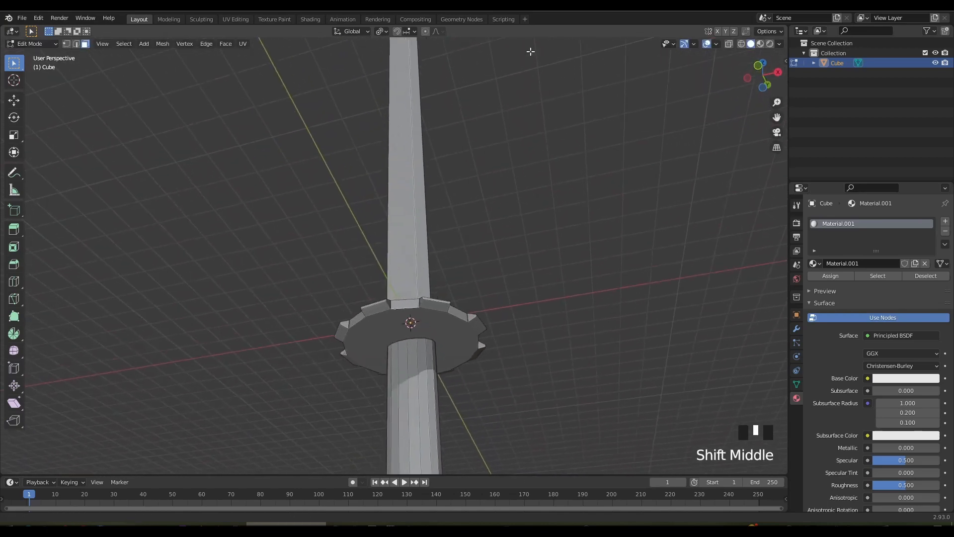
pyautogui.scroll(1, 530, 51)
pyautogui.moveTo(442, 278)
pyautogui.keyDown('shift'); pyautogui.mouseDown(button='middle')
pyautogui.moveTo(439, 234)
pyautogui.moveTo(432, 284)
pyautogui.mouseUp(button='middle'); pyautogui.keyUp('shift')
pyautogui.click(438, 269)
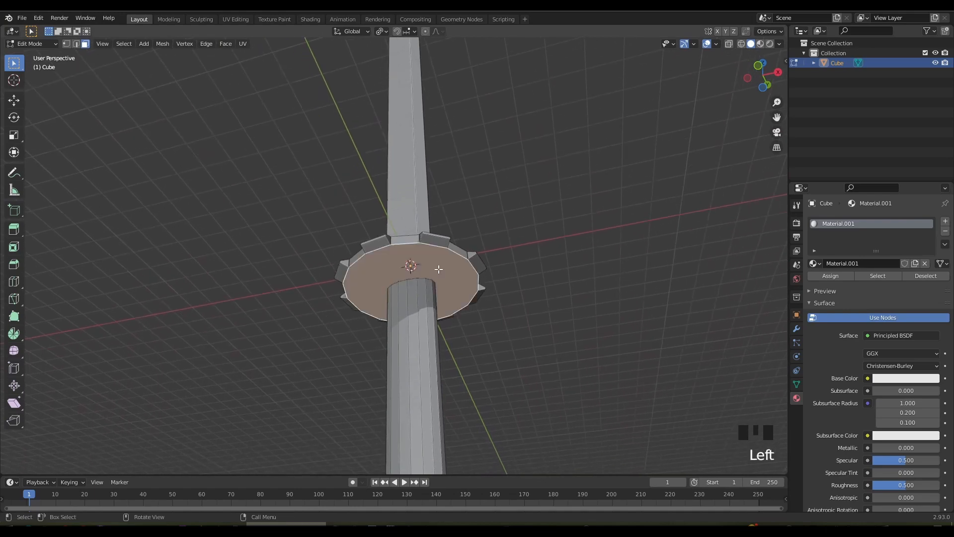
pyautogui.press('i')
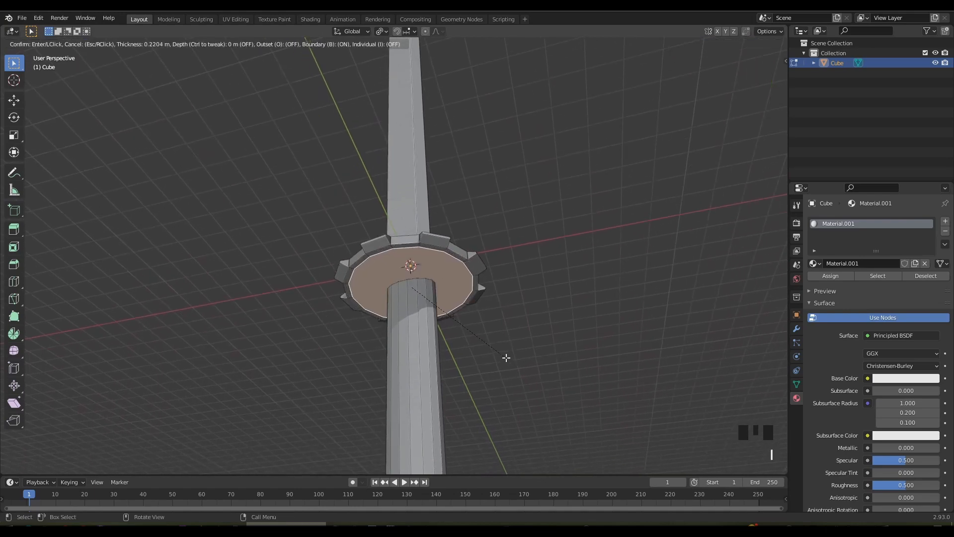
pyautogui.click(505, 356)
pyautogui.press('i')
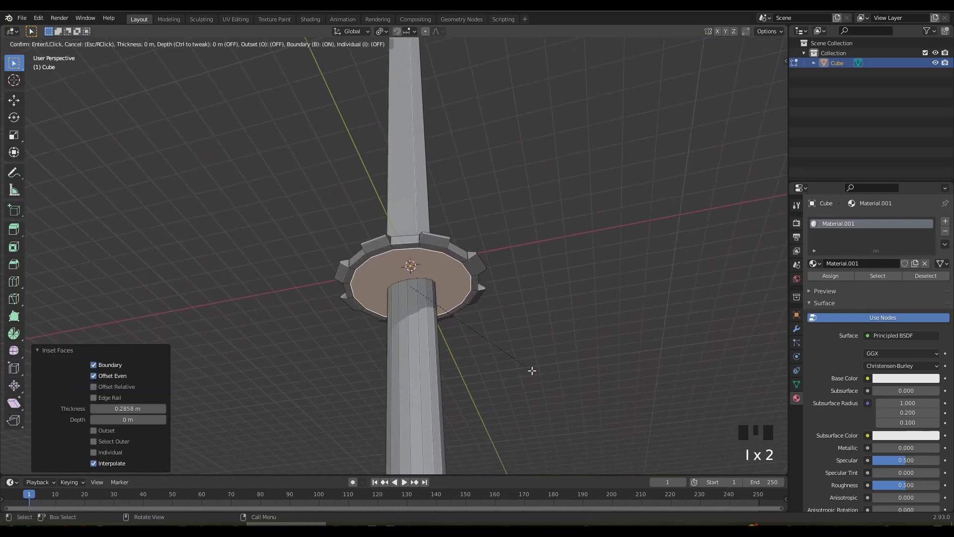
pyautogui.click(531, 370)
# Select the whole guard, assign it a new material in a second slot and name the material cuba.
pyautogui.click(448, 339)
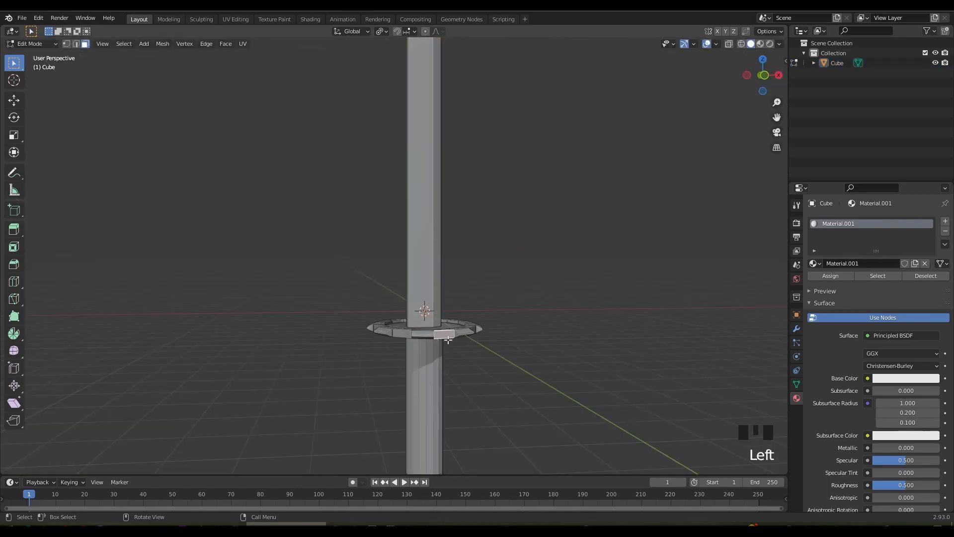
pyautogui.hotkey('ctrl', 'l')
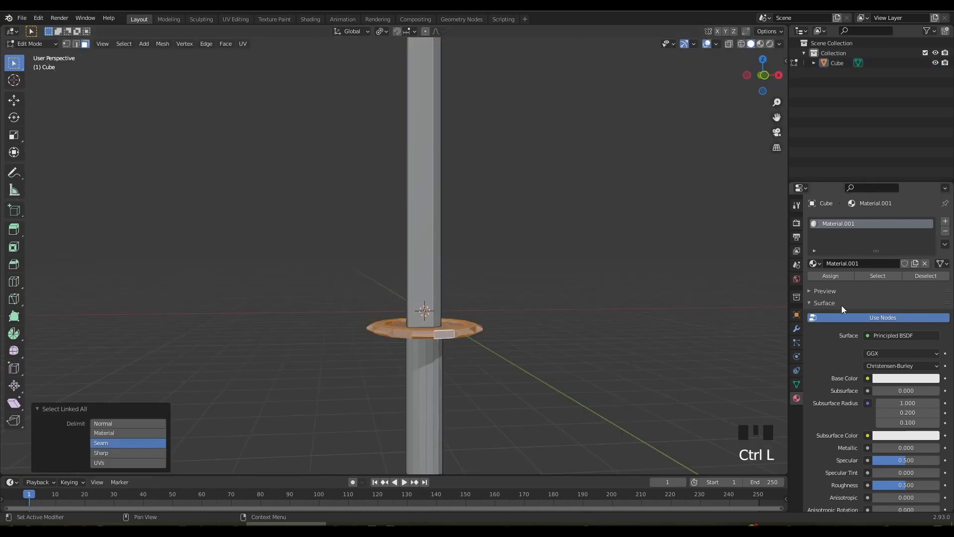
pyautogui.click(946, 231)
pyautogui.click(946, 221)
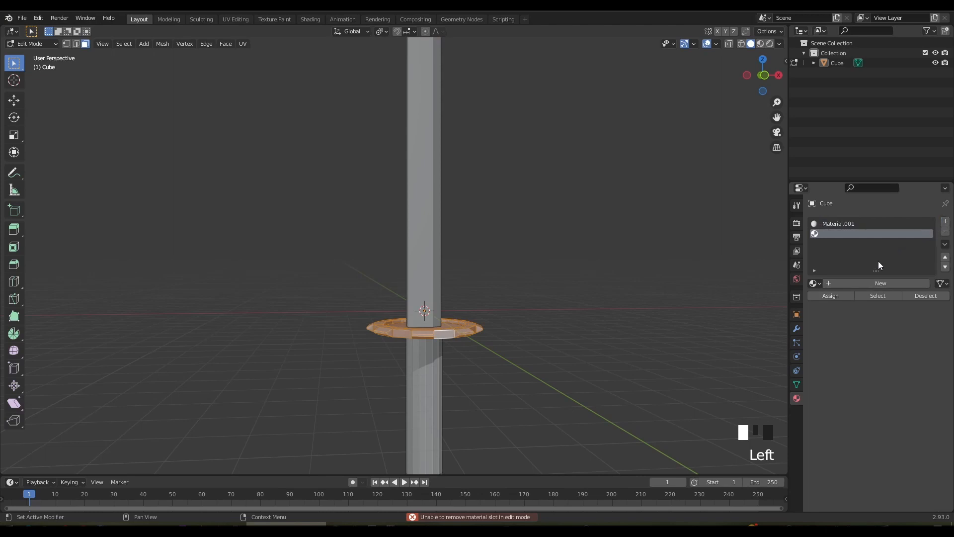
pyautogui.click(869, 283)
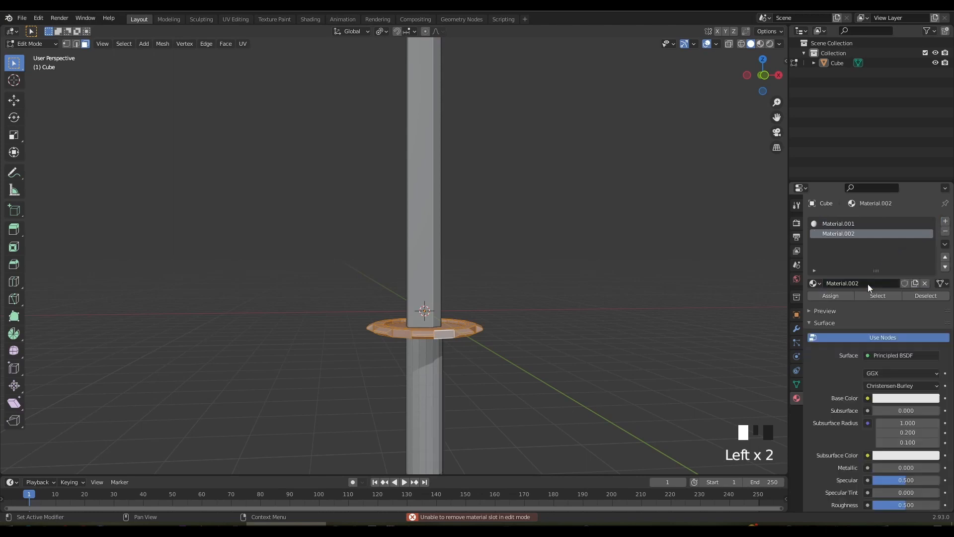
pyautogui.click(840, 297)
pyautogui.doubleClick(839, 233)
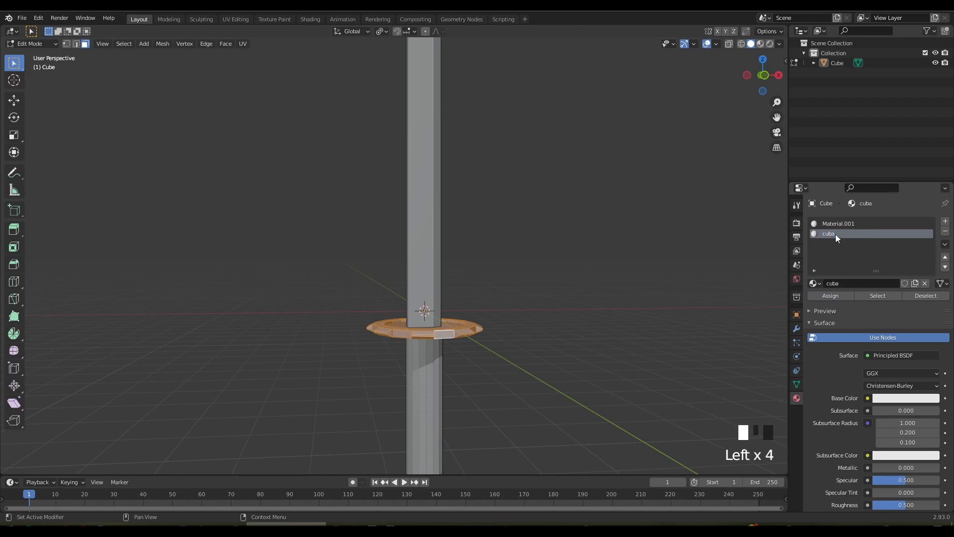
# Select the whole handle, create a new material named Mark in a third slot and assign it to the handle.
pyautogui.keyDown('shift'); pyautogui.moveTo(505, 335); pyautogui.dragTo(477, 288, button='middle'); pyautogui.keyUp('shift')
pyautogui.click(428, 328)
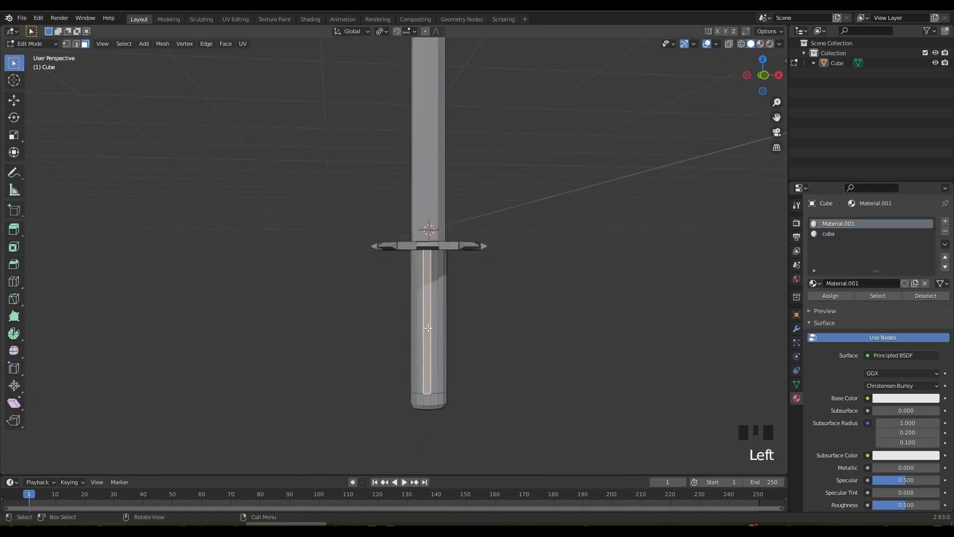
pyautogui.hotkey('ctrl', 'l')
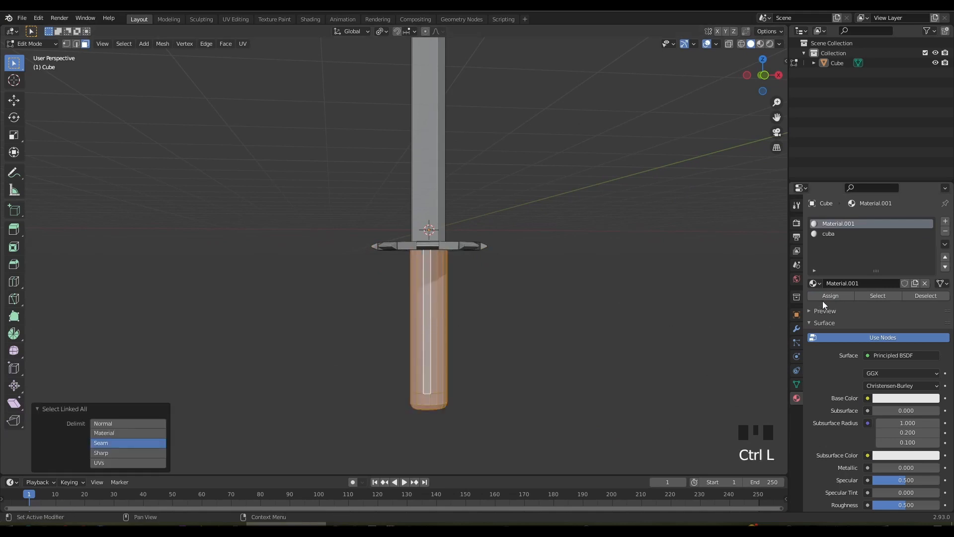
pyautogui.click(946, 222)
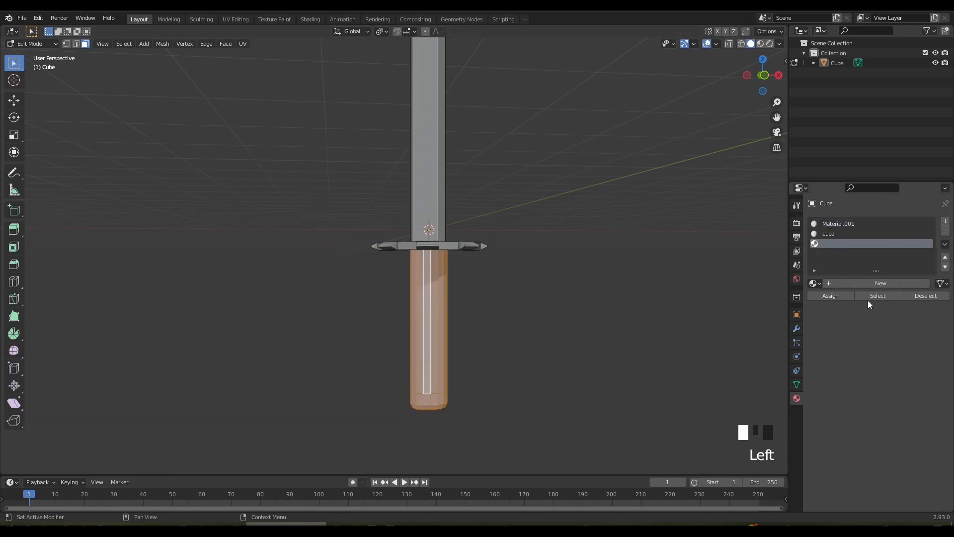
pyautogui.click(865, 283)
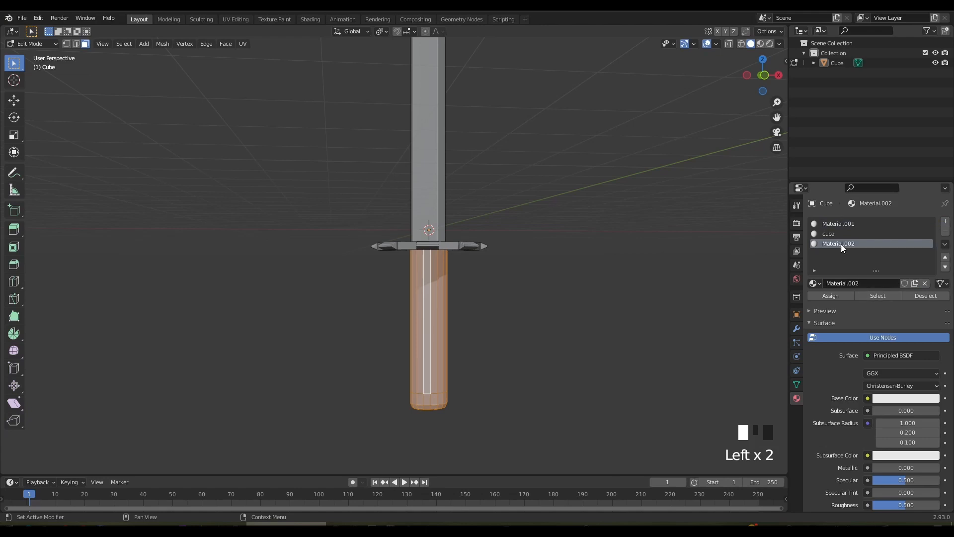
pyautogui.write('Mark')
pyautogui.click(832, 296)
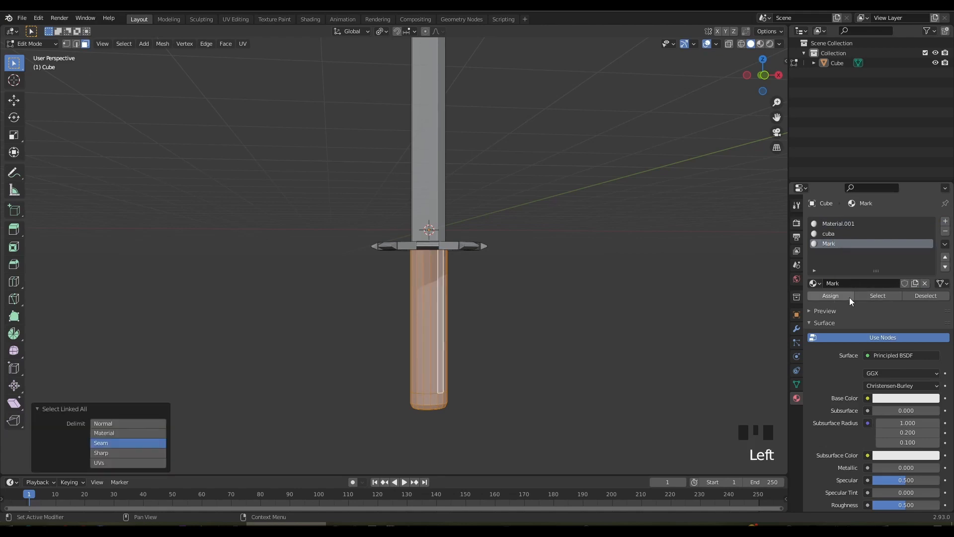
pyautogui.click(835, 300)
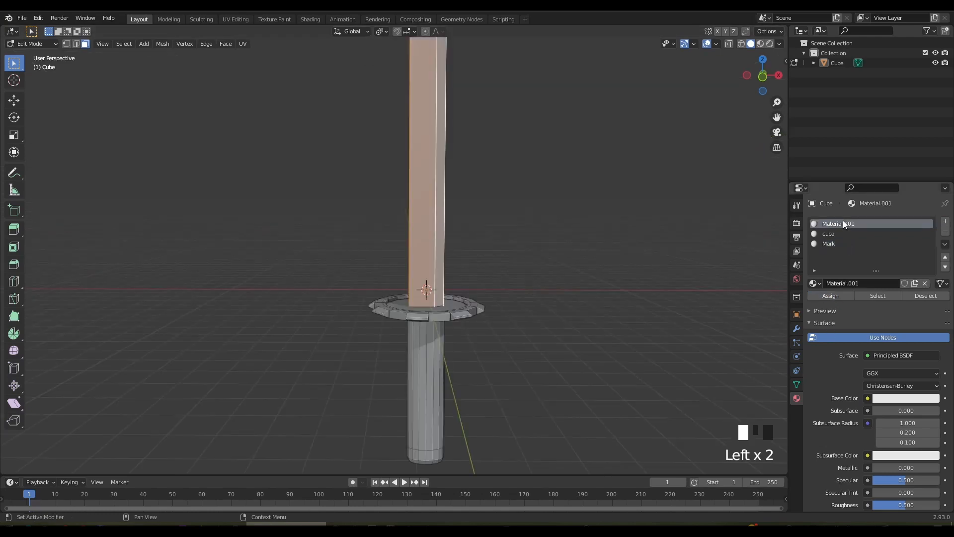
# Rename the first material slot's material to blade and return to Object Mode.
pyautogui.doubleClick(844, 221)
pyautogui.press('Return')
pyautogui.scroll(-2, 628, 247)
pyautogui.press('Tab')
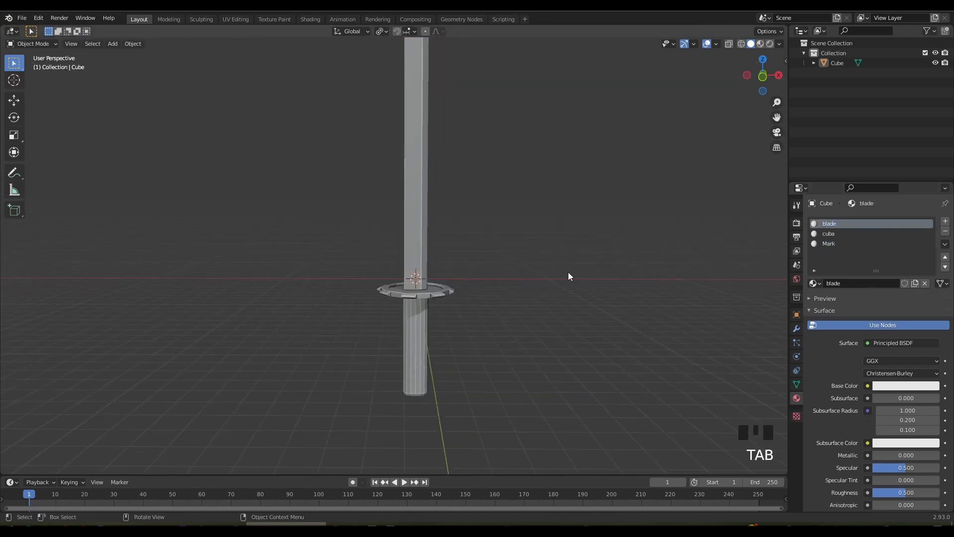
# Switch the viewport to Material Preview and give the blade material a darker grey base color, metallic 0.875 and roughness 0.015.
pyautogui.scroll(2, 646, 208)
pyautogui.click(761, 44)
pyautogui.keyDown('shift'); pyautogui.moveTo(605, 166); pyautogui.dragTo(568, 222, button='middle'); pyautogui.keyUp('shift')
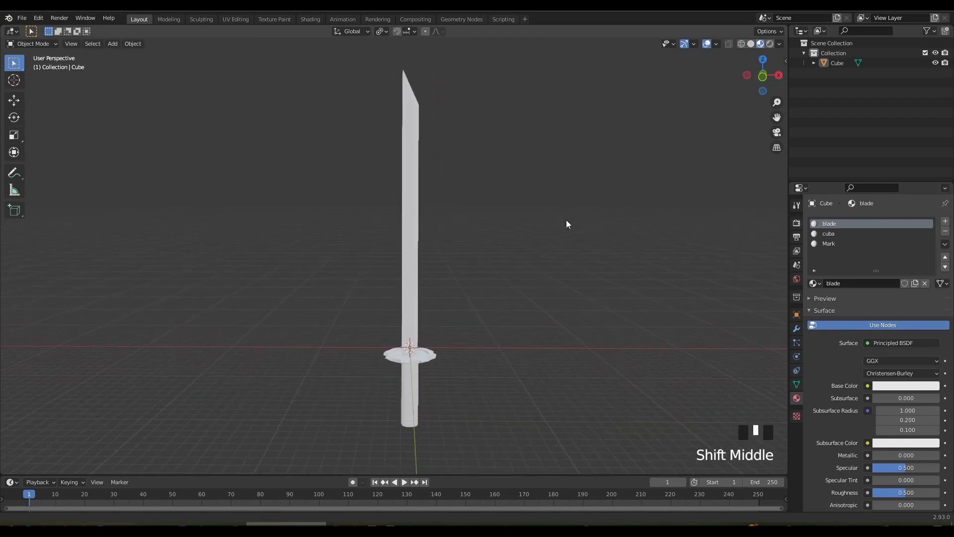
pyautogui.click(891, 387)
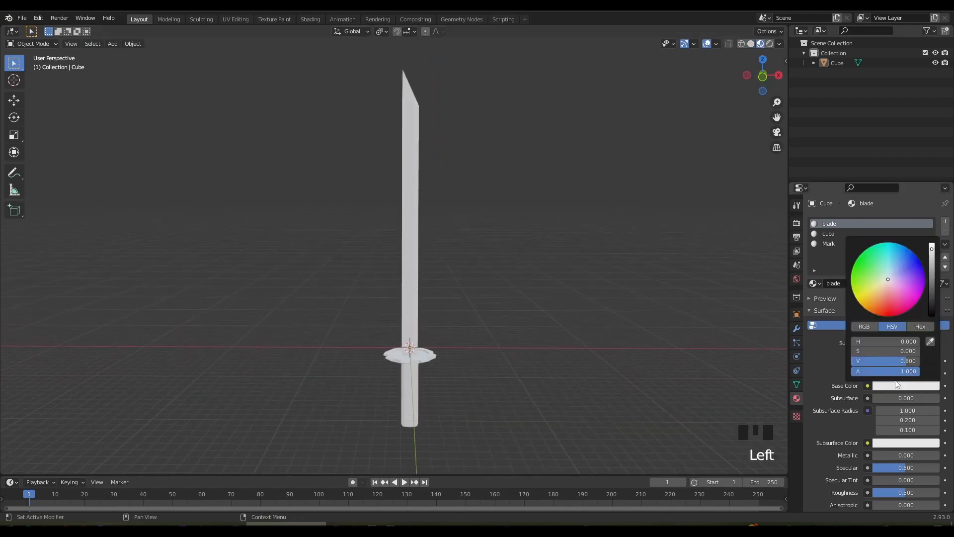
pyautogui.moveTo(933, 249); pyautogui.dragTo(932, 271)
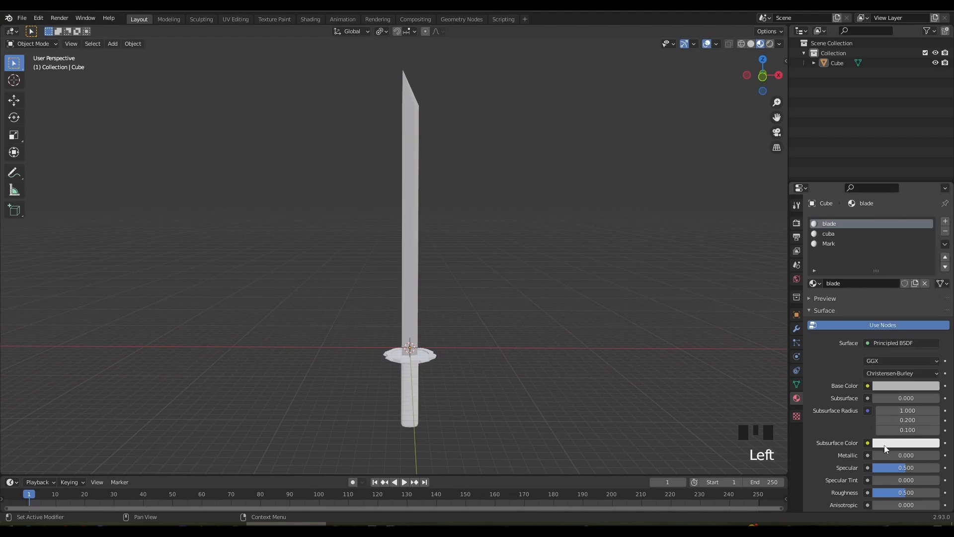
pyautogui.moveTo(891, 455); pyautogui.dragTo(915, 455)
pyautogui.moveTo(906, 492); pyautogui.dragTo(874, 492)
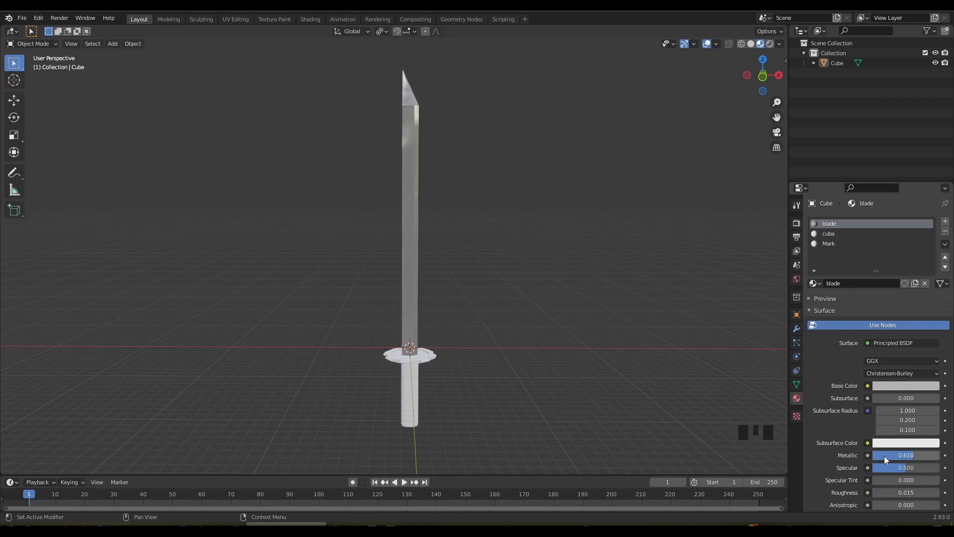
pyautogui.moveTo(911, 456); pyautogui.dragTo(931, 455)
# Give the guard's cuba material a yellow base color, metallic 0.515 and roughness 0.000.
pyautogui.scroll(2, 529, 361)
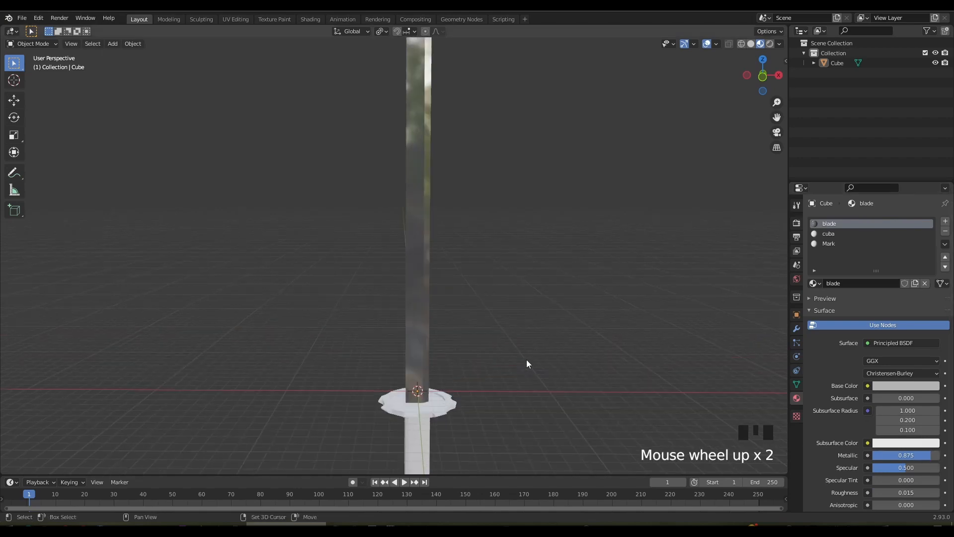
pyautogui.keyDown('shift'); pyautogui.moveTo(527, 359); pyautogui.dragTo(518, 277, button='middle'); pyautogui.keyUp('shift')
pyautogui.click(831, 233)
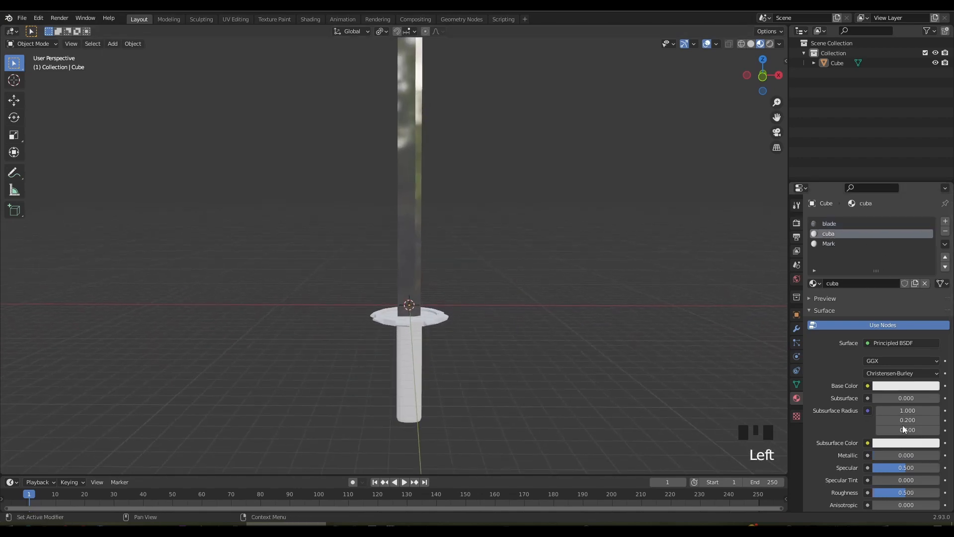
pyautogui.click(897, 387)
pyautogui.click(900, 386)
pyautogui.click(864, 278)
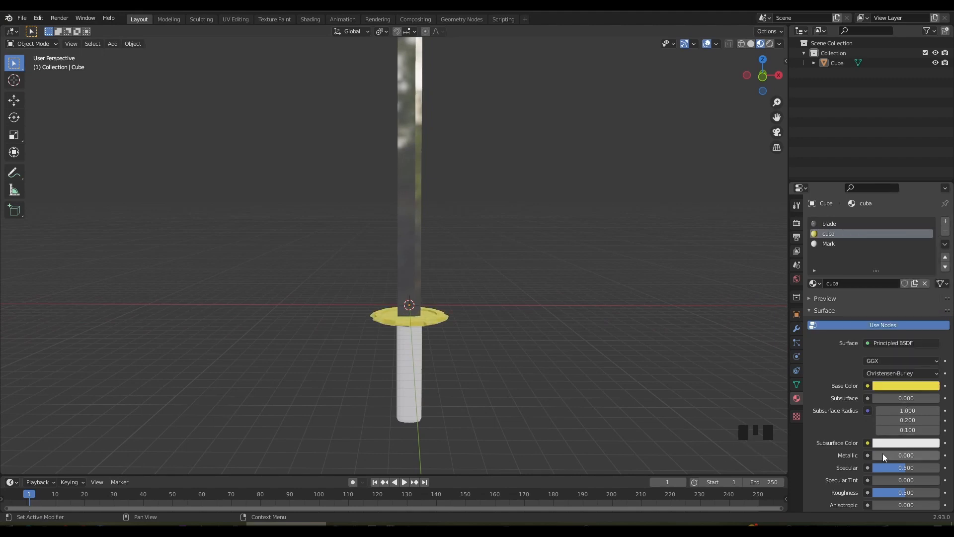
pyautogui.moveTo(883, 455); pyautogui.dragTo(906, 458)
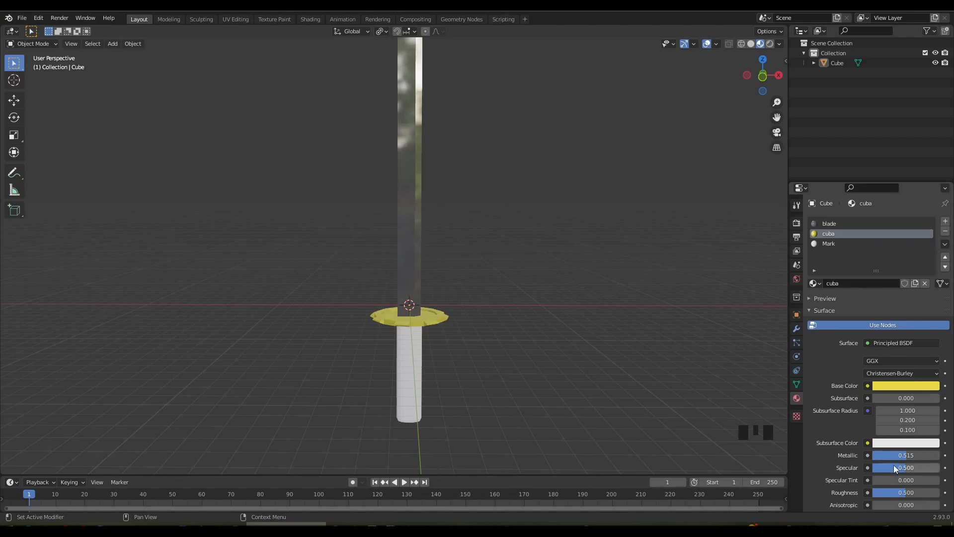
pyautogui.moveTo(898, 490); pyautogui.dragTo(867, 491)
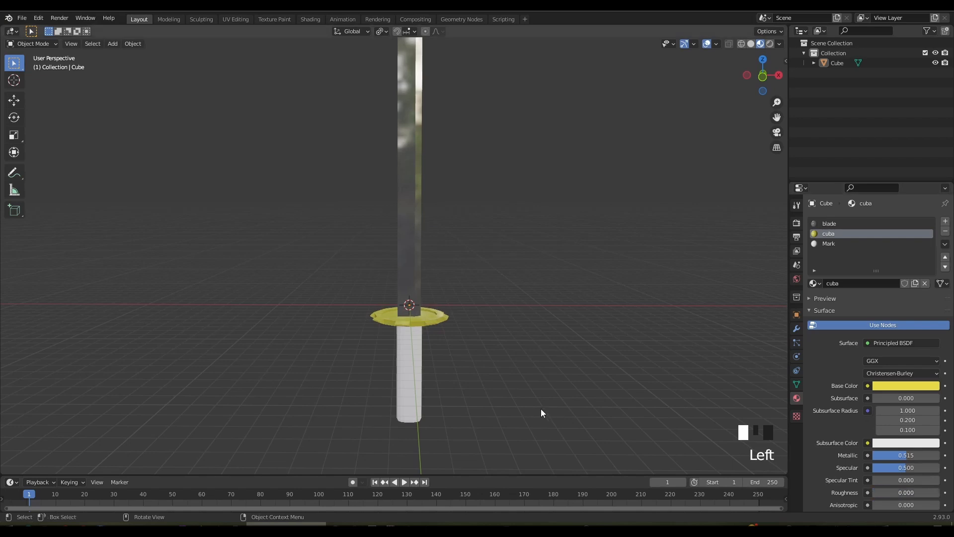
# Give the handle's Mark material a red base color, metallic 0.860 and specular 0.169.
pyautogui.click(826, 244)
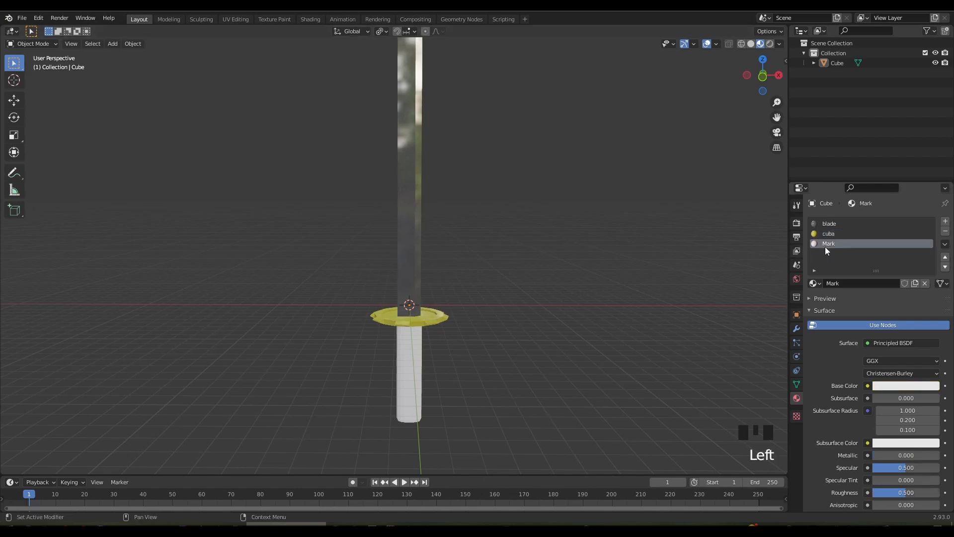
pyautogui.click(885, 386)
pyautogui.moveTo(908, 267); pyautogui.dragTo(891, 307)
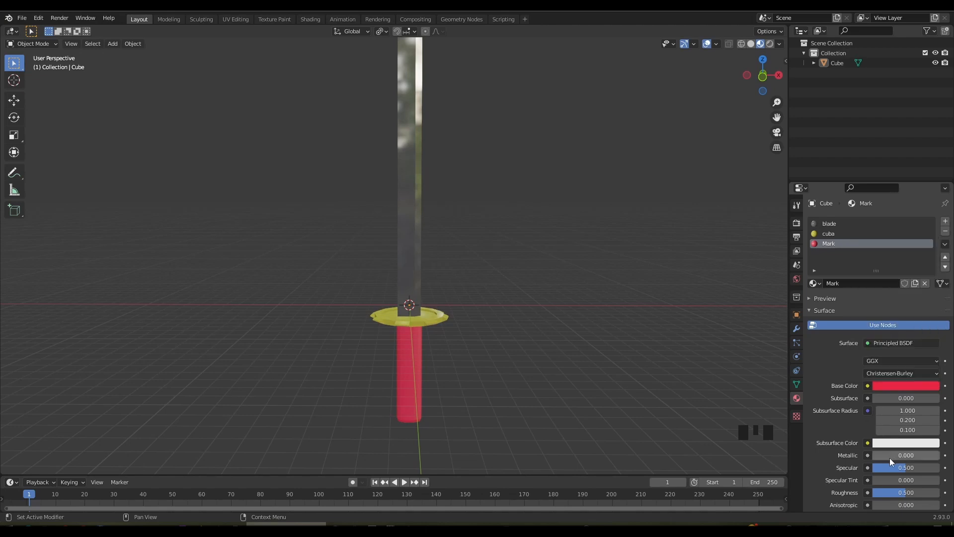
pyautogui.moveTo(889, 455); pyautogui.dragTo(909, 457)
# Select the whole sword and start rotating it freely with trackball rotation.
pyautogui.scroll(-2, 460, 323)
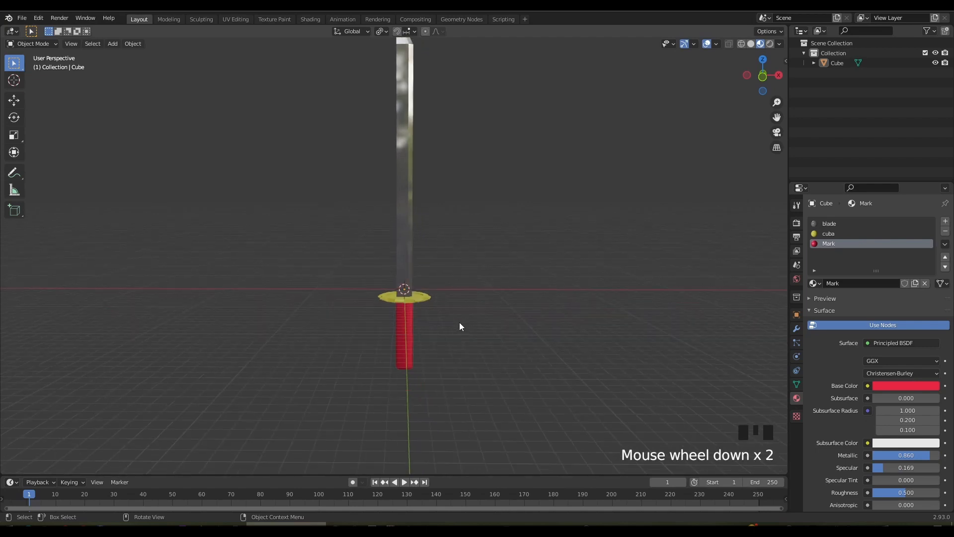
pyautogui.keyDown('shift'); pyautogui.moveTo(460, 323); pyautogui.dragTo(476, 350, button='middle'); pyautogui.keyUp('shift')
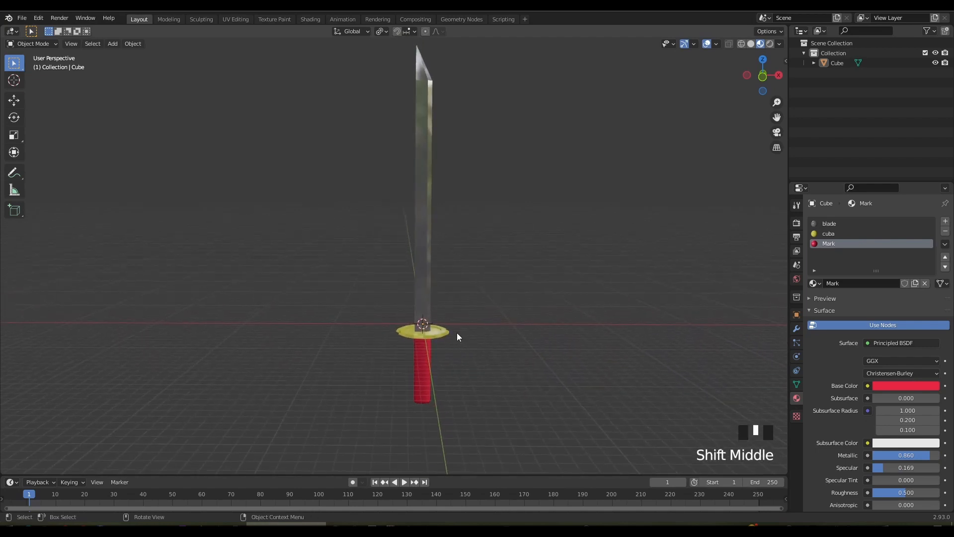
pyautogui.press('r')
pyautogui.press('r')
pyautogui.press('r')
pyautogui.click(428, 314)
pyautogui.press('r')
pyautogui.press('r')
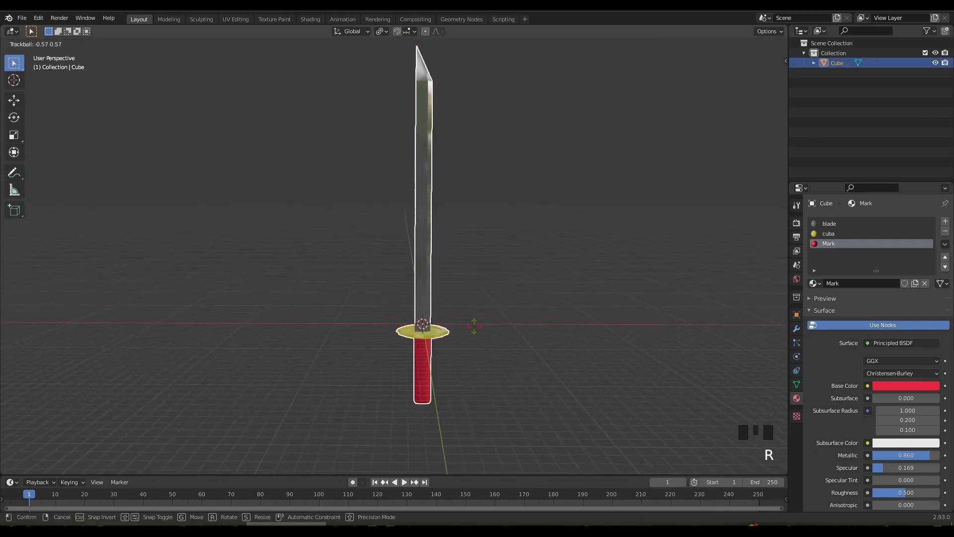